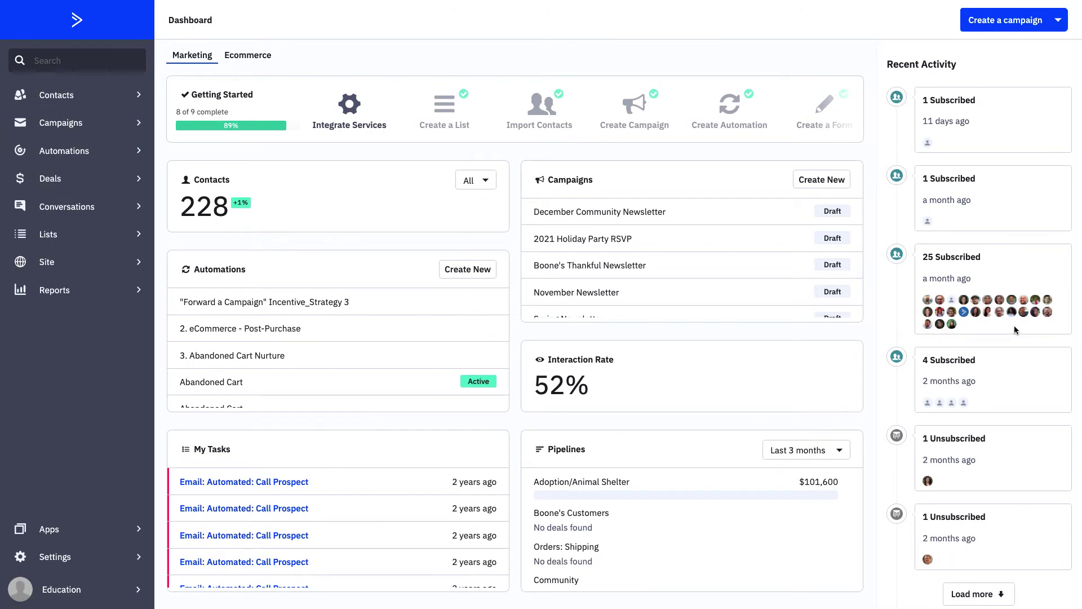
Step: Open Account Settings and review the account info, timezone America/Chicago, language English and Password sections
click(95, 570)
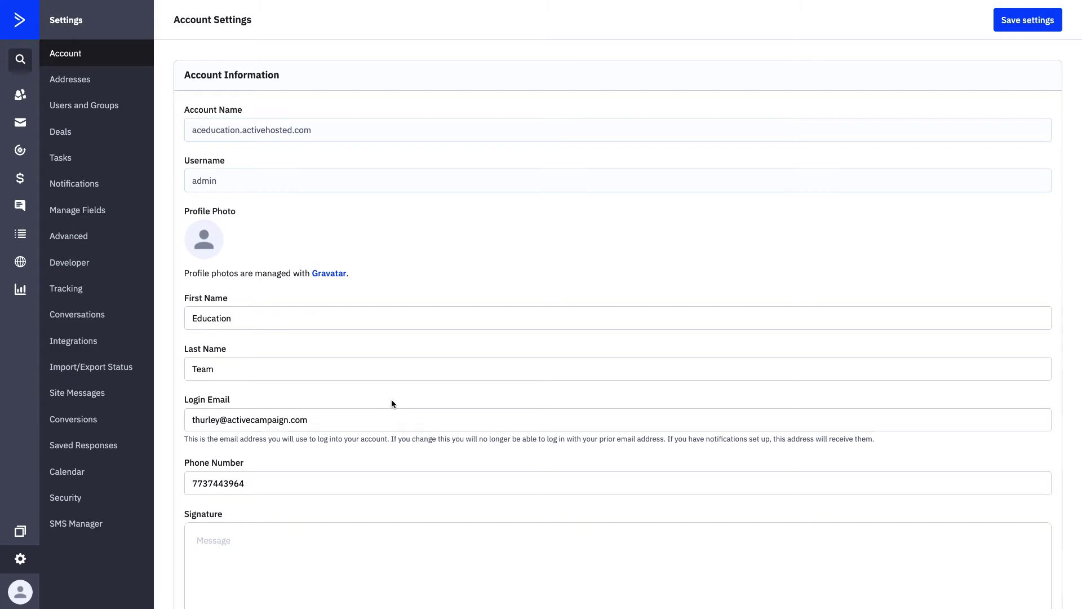
scroll(392, 402, down, 4)
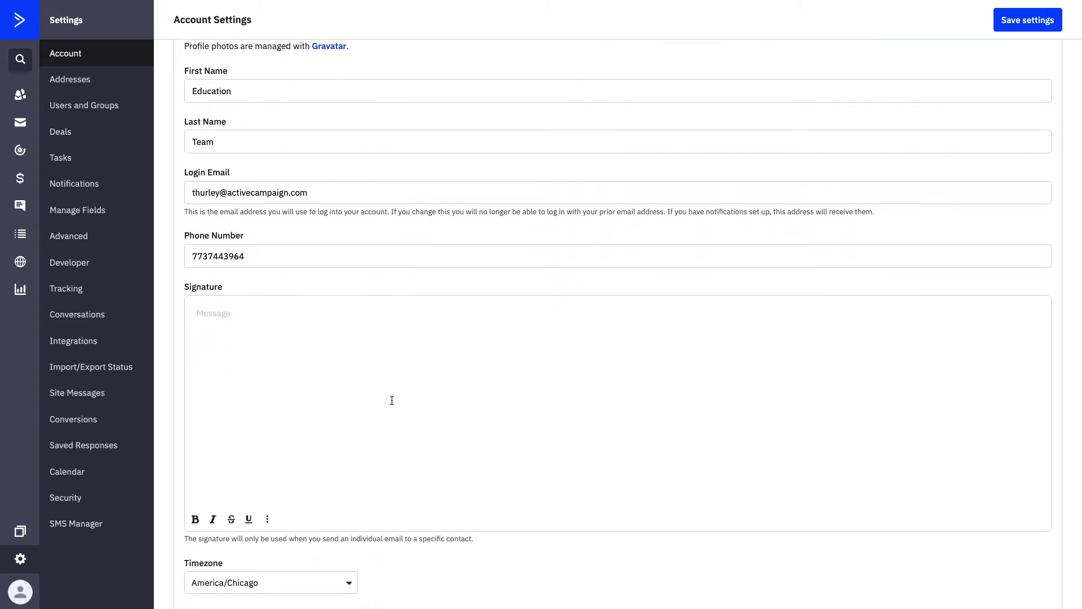
scroll(392, 400, down, 3)
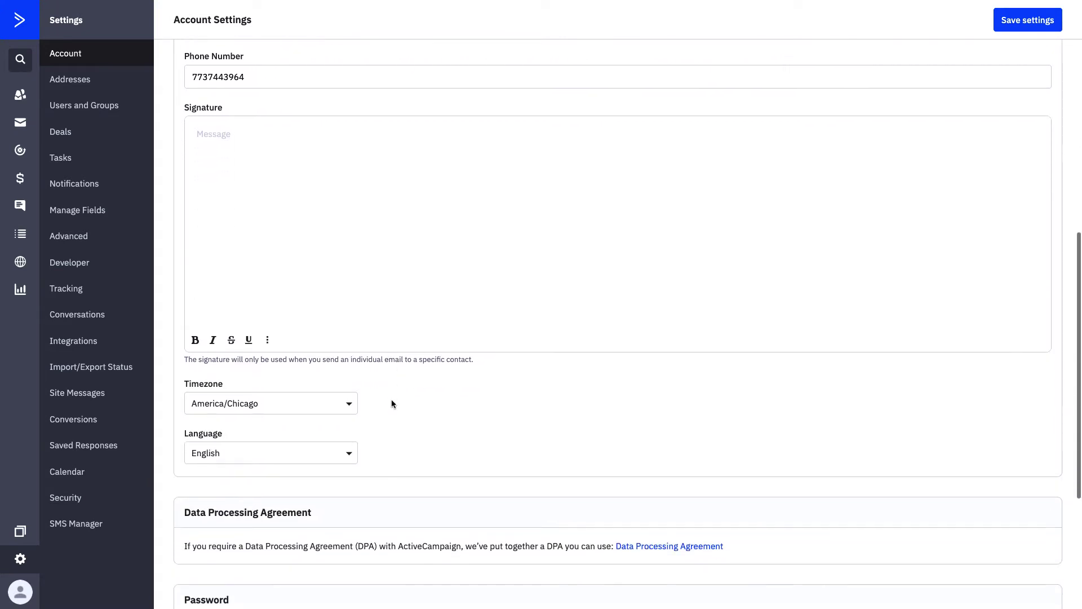
scroll(392, 404, down, 1)
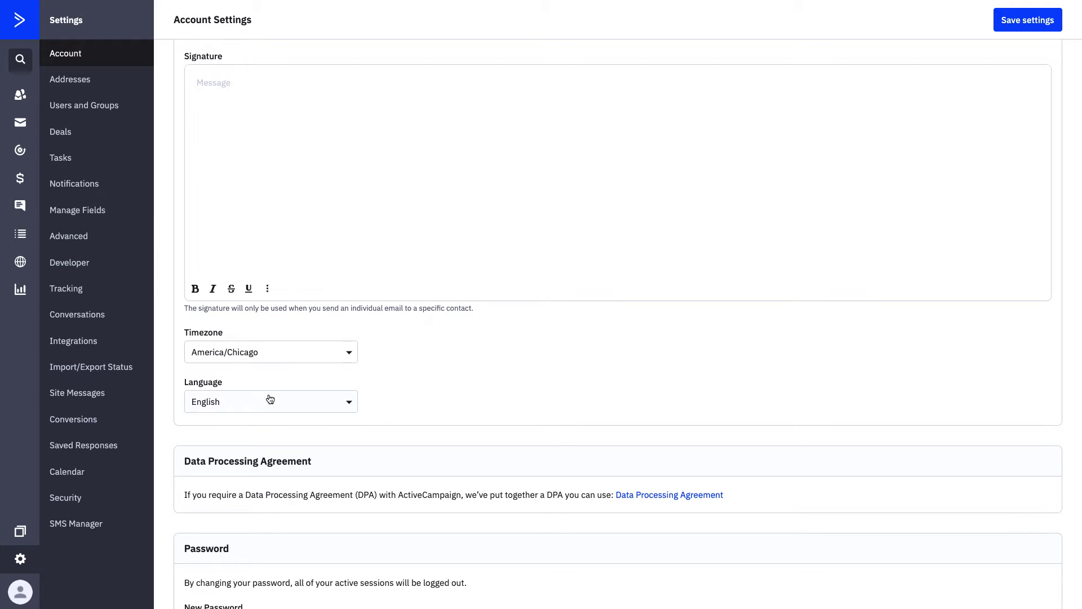
scroll(270, 399, down, 3)
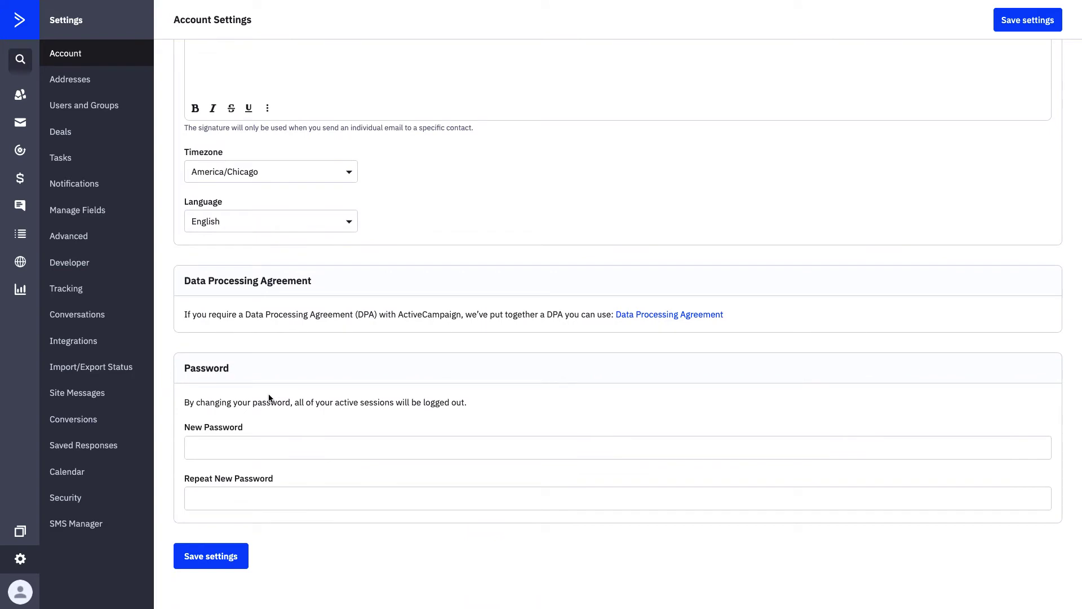
Step: Show the Addresses page listing two saved addresses, with the second as default
click(80, 79)
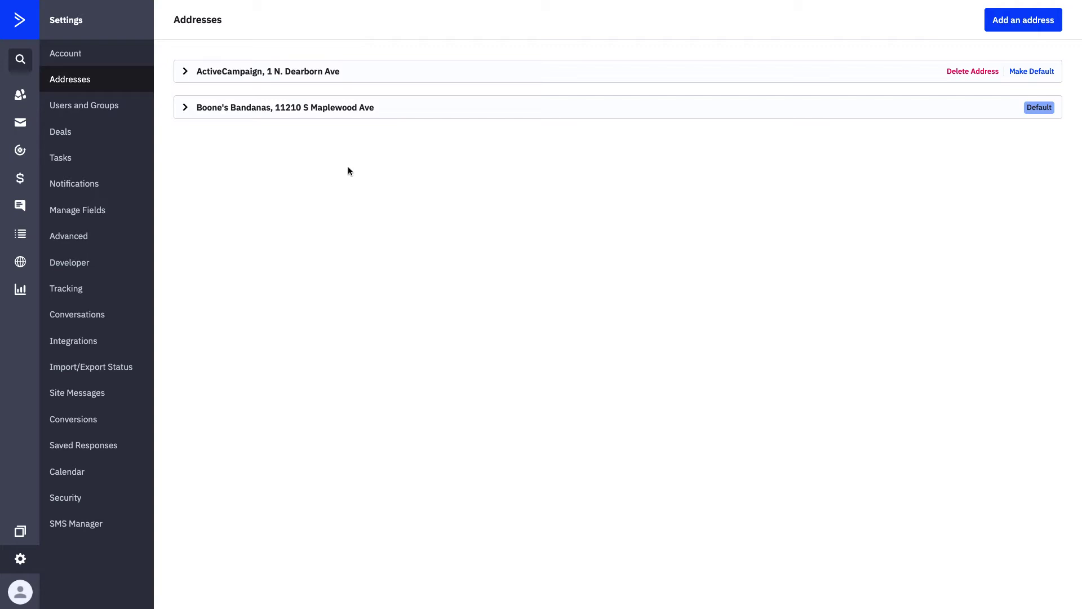
click(100, 112)
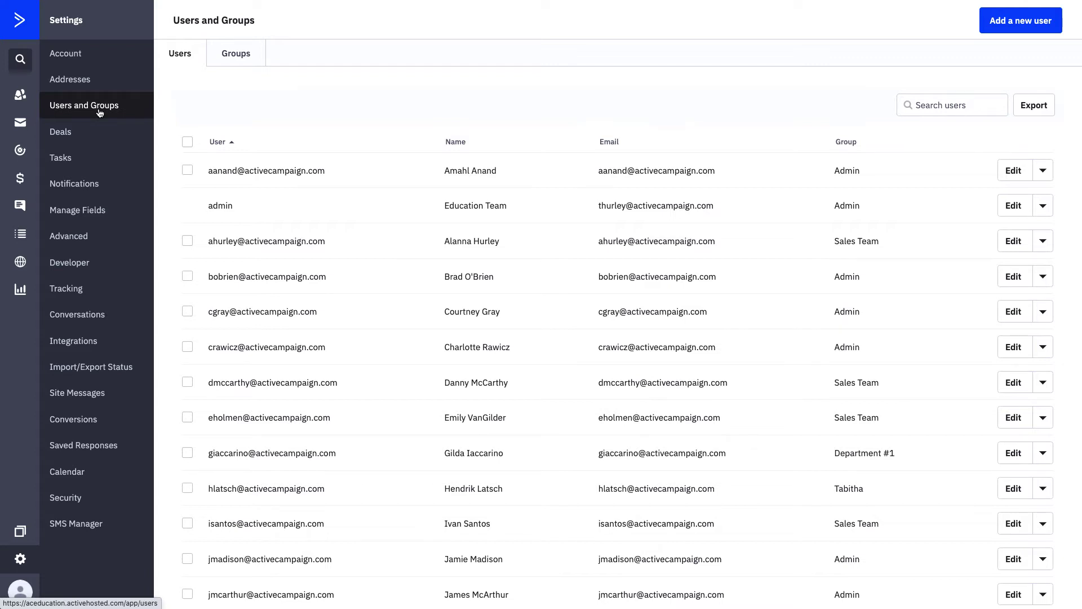
Step: View the Groups tab listing five groups, including Admin with 12 members and Sales Team with 4
click(255, 58)
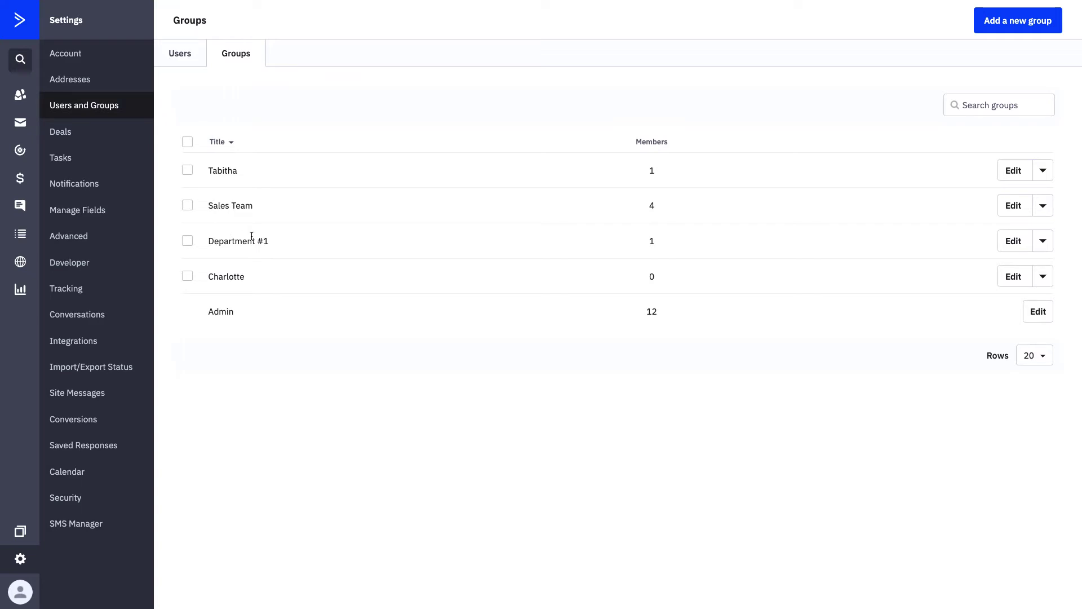
Step: Preview the new group form's Permissions tab, close it without saving, and return to the Users list
click(1010, 25)
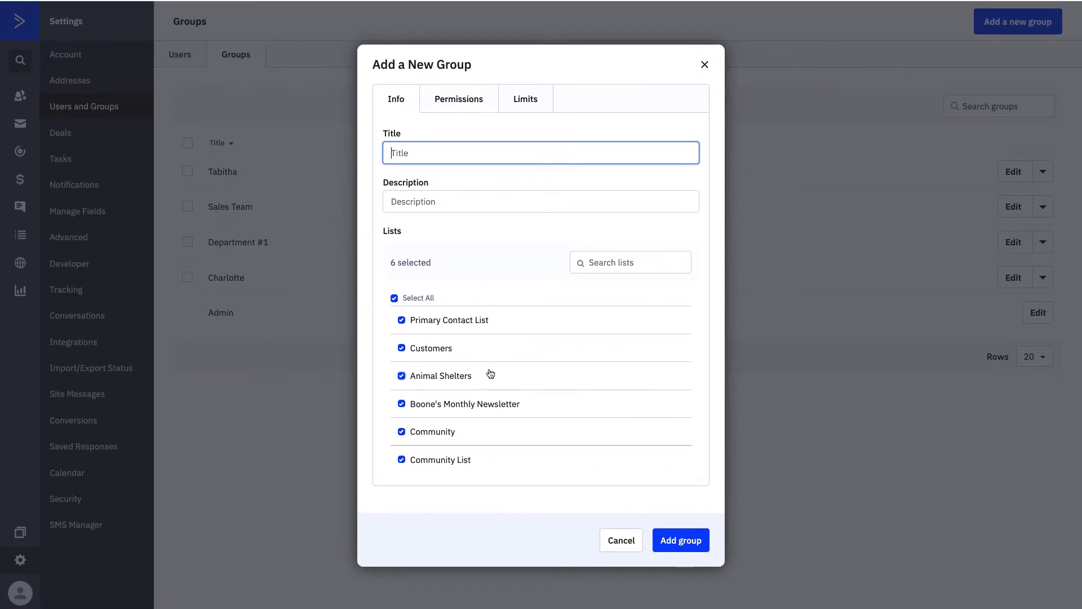
click(473, 110)
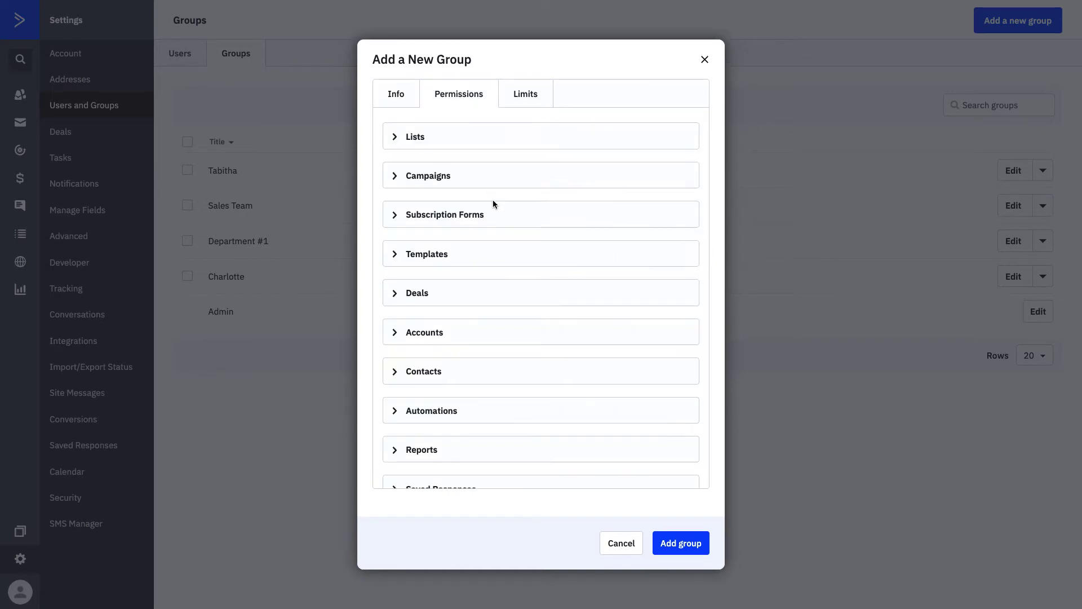
scroll(492, 199, down, 2)
scroll(492, 200, up, 2)
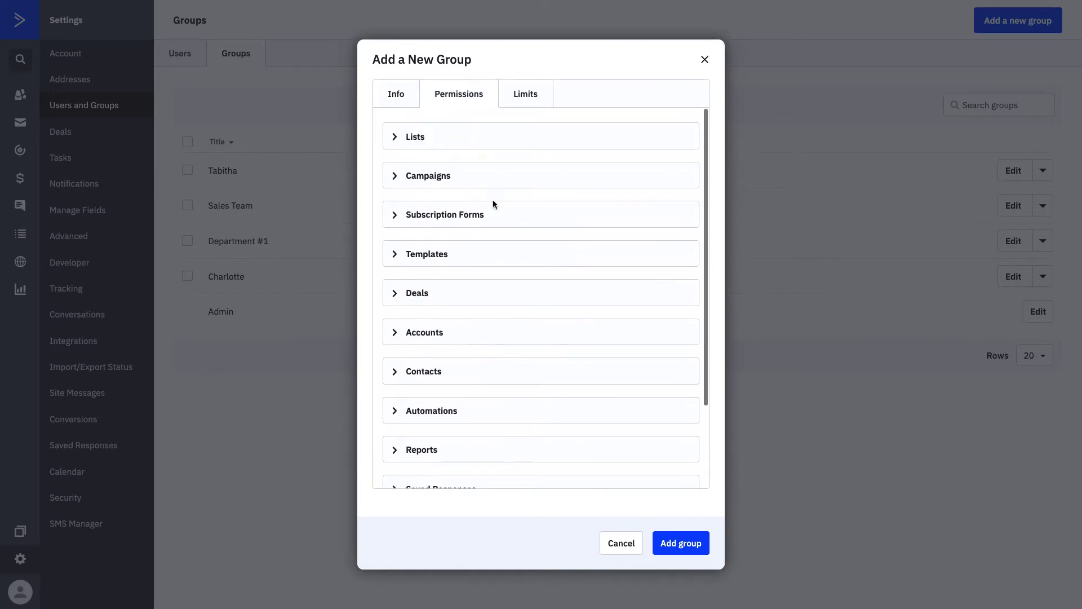
click(704, 60)
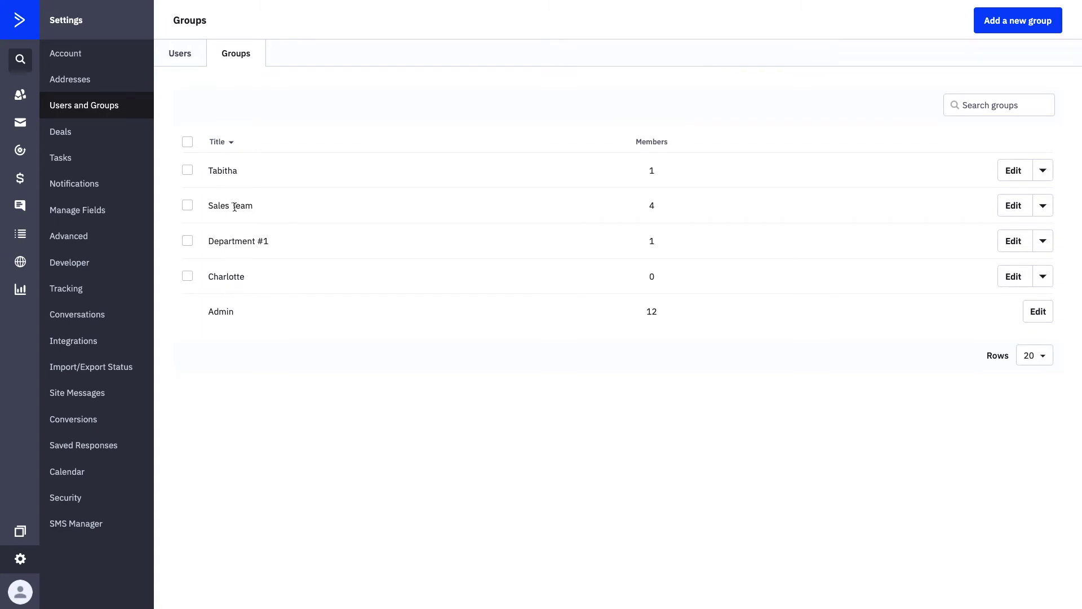
click(187, 56)
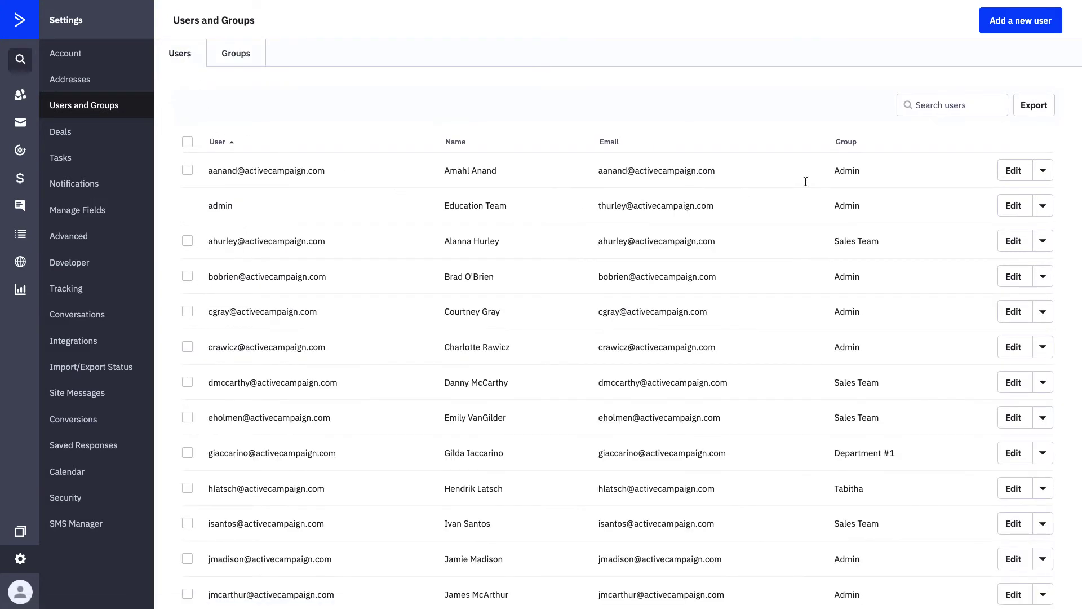
Step: Change the first user's group from Admin to Sales Team and save
scroll(847, 404, down, 5)
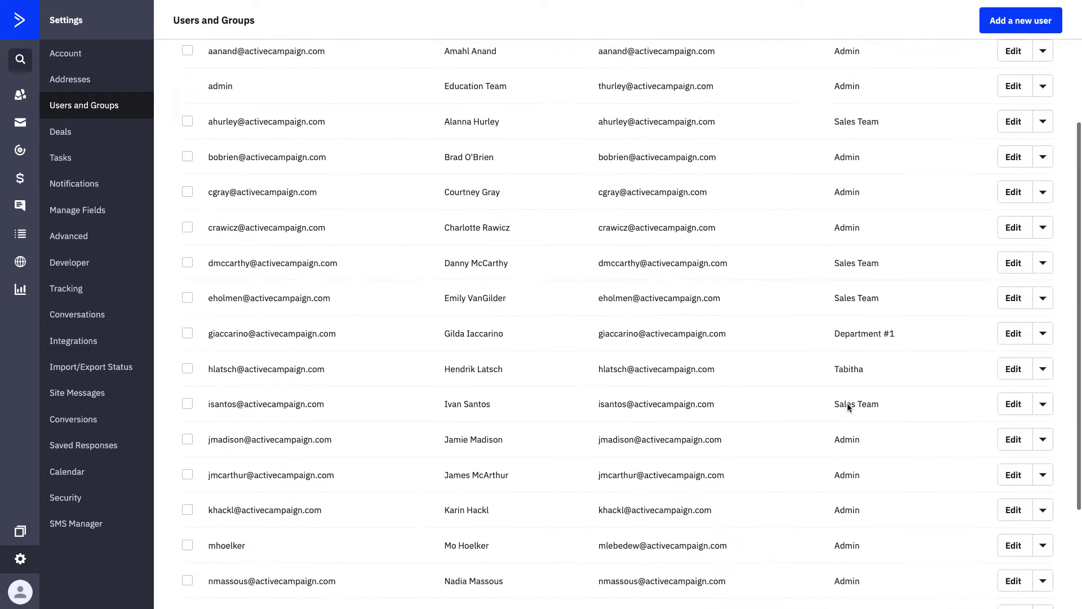
scroll(848, 404, up, 5)
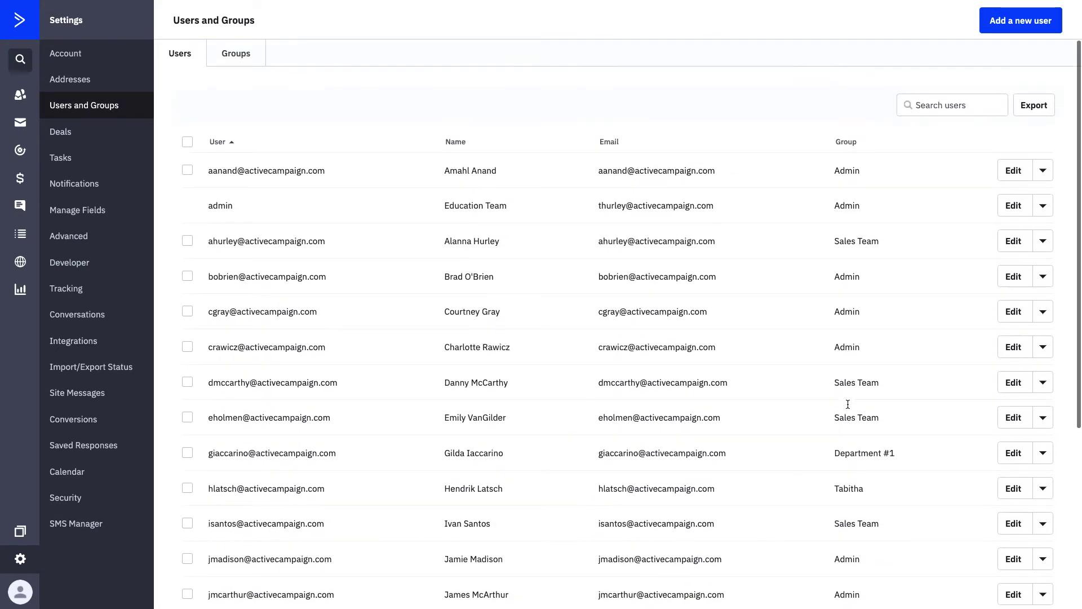
scroll(847, 404, down, 1)
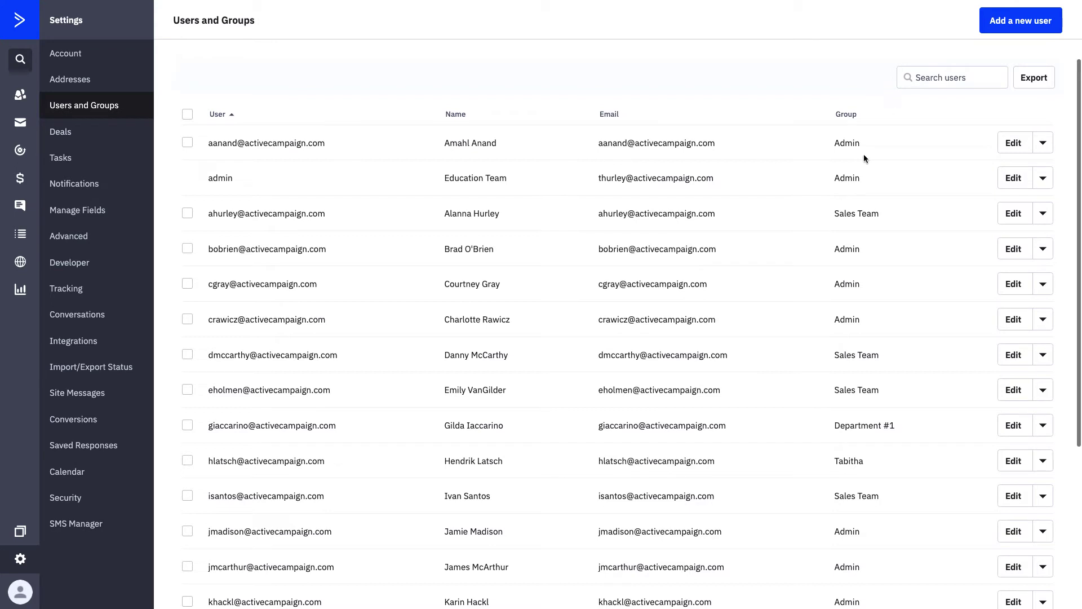
click(1014, 144)
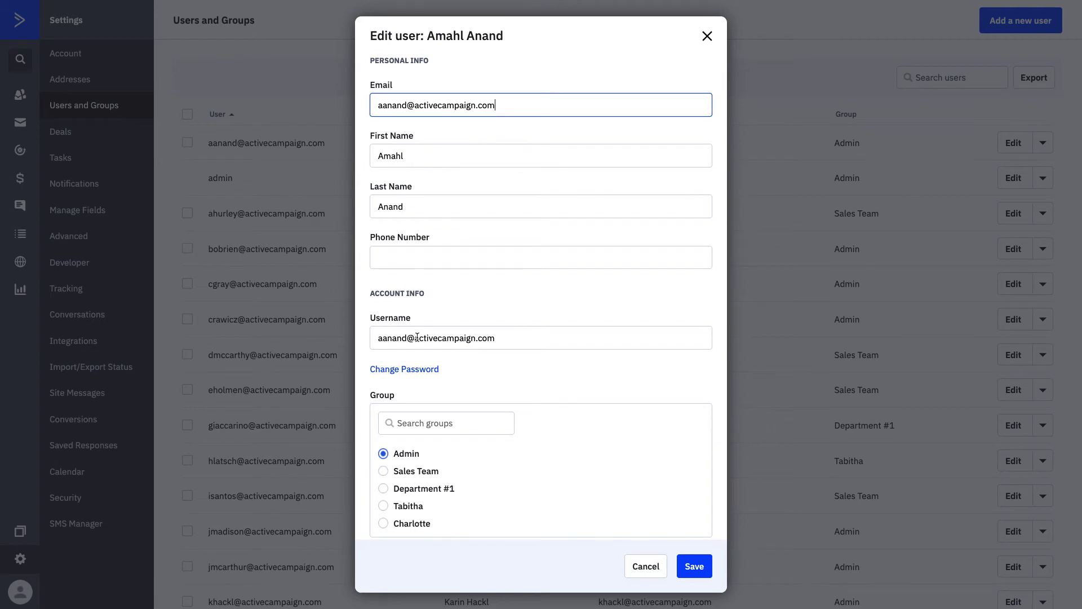
scroll(417, 338, down, 2)
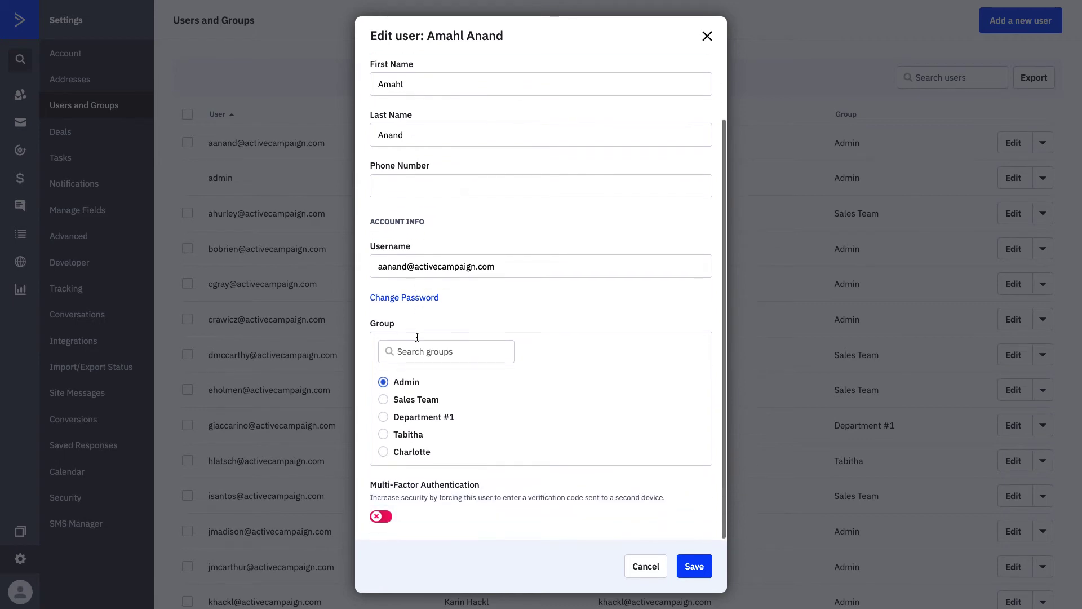
click(384, 401)
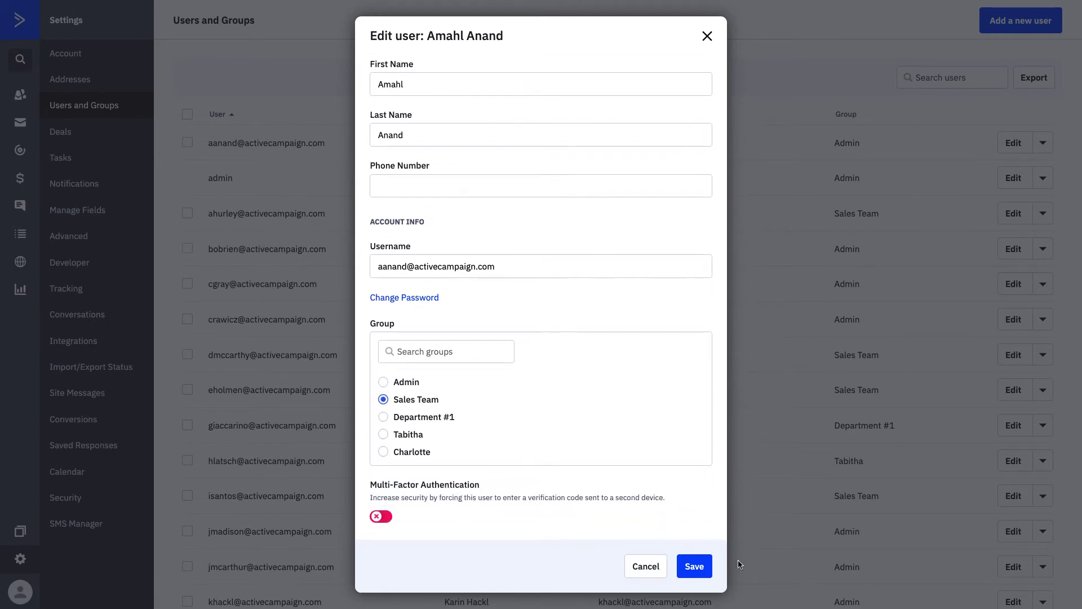
click(704, 573)
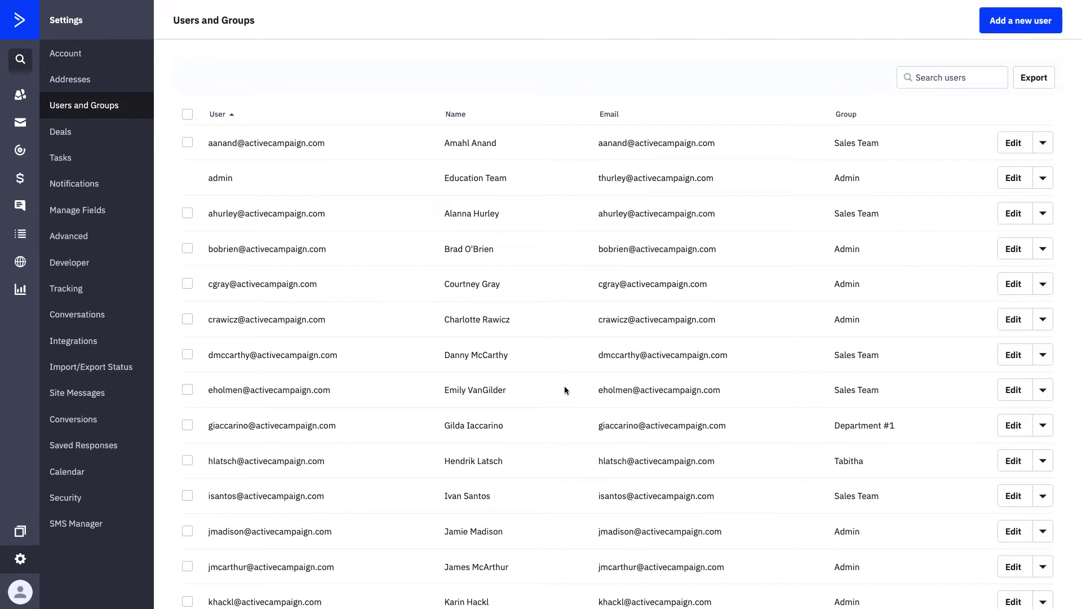
scroll(568, 381, up, 1)
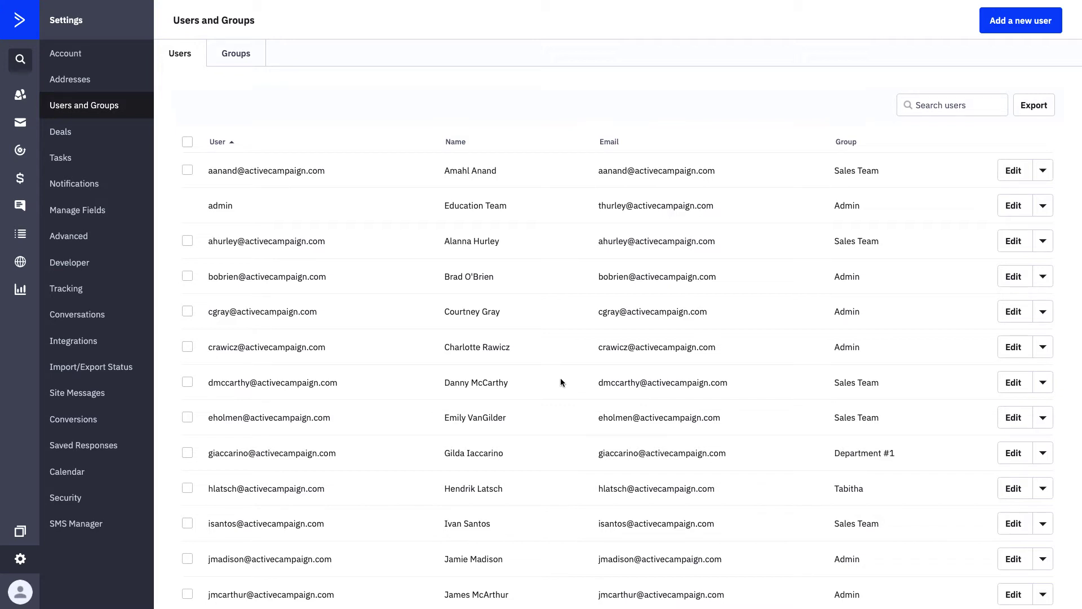
click(98, 144)
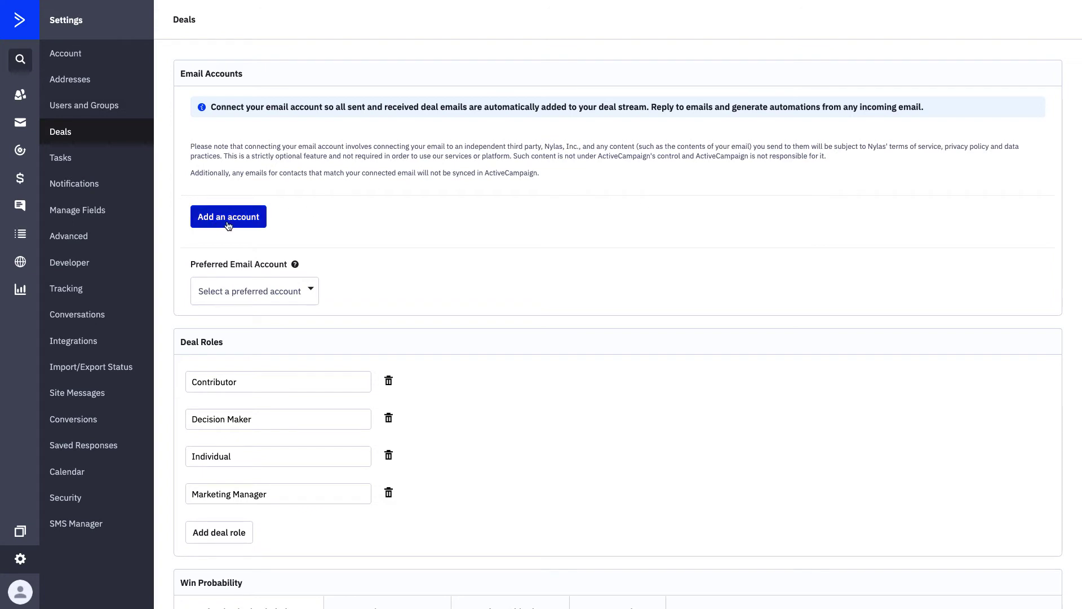
Step: Check the Preferred Email Account dropdown, which has no options, and close it
click(314, 299)
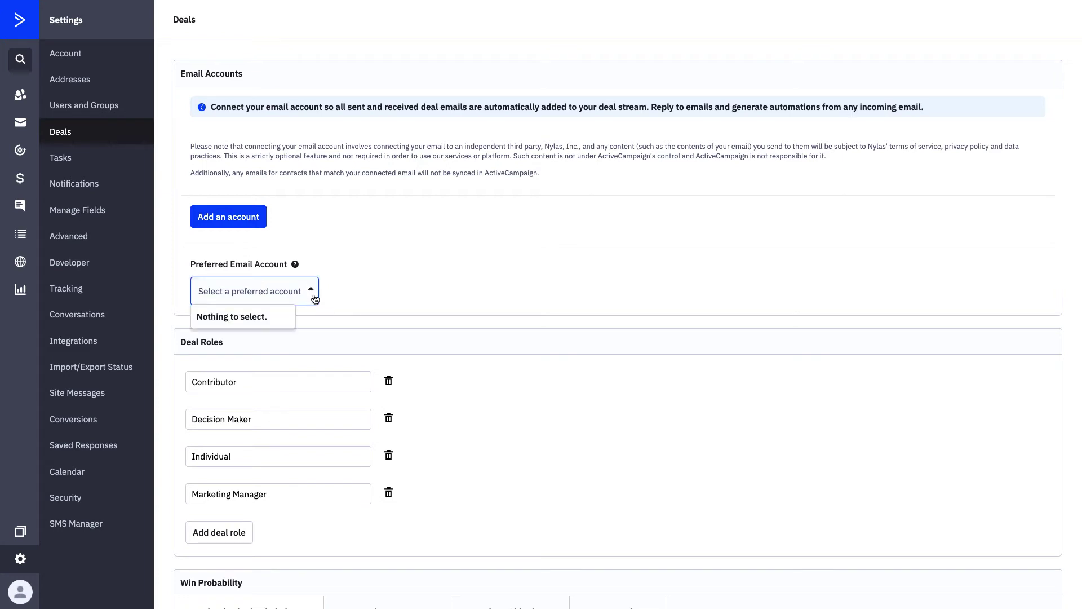
click(373, 288)
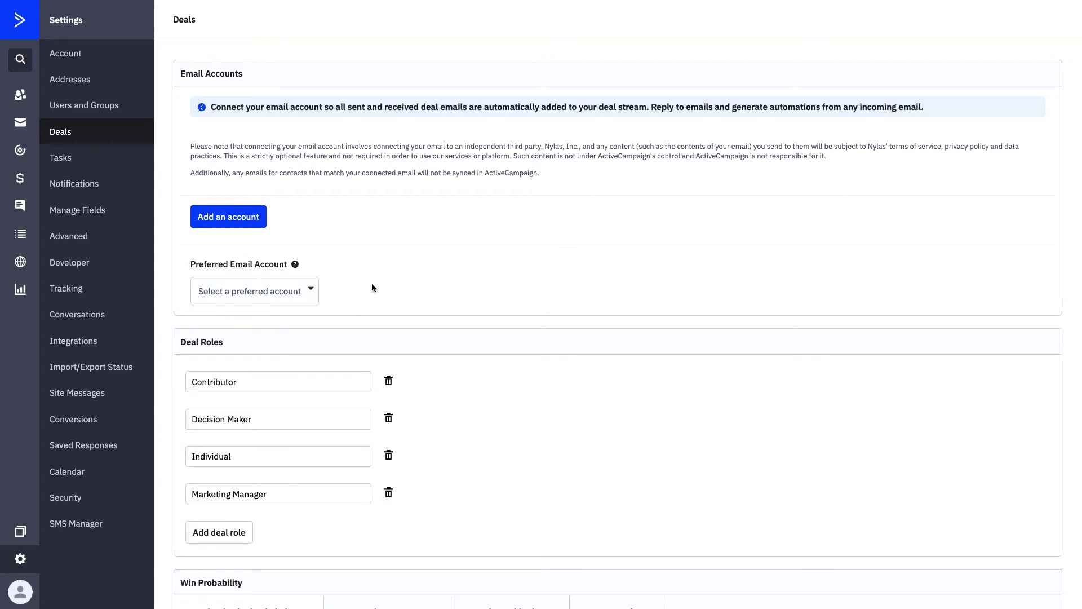
scroll(372, 287, down, 3)
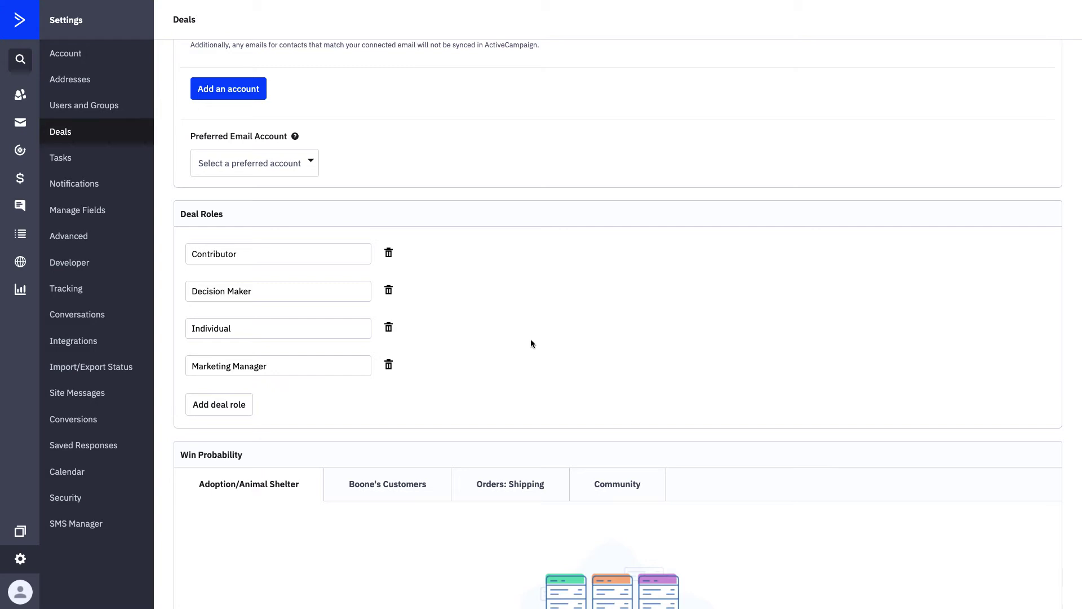
Step: Add a new deal role named 'EDU Specialist' after Marketing Manager
click(219, 403)
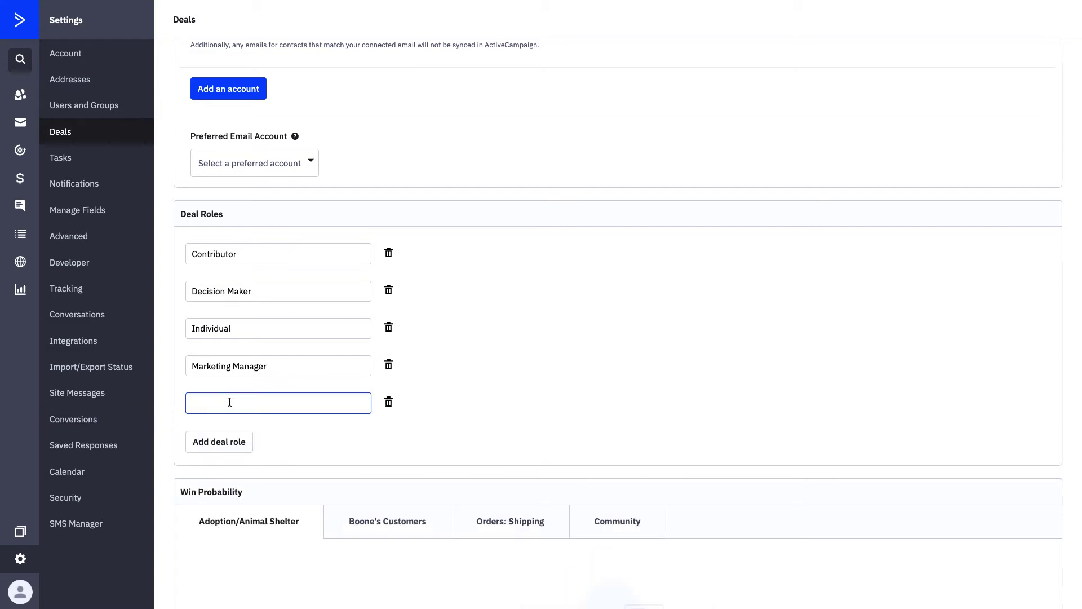
text(EDU Specialist)
click(452, 394)
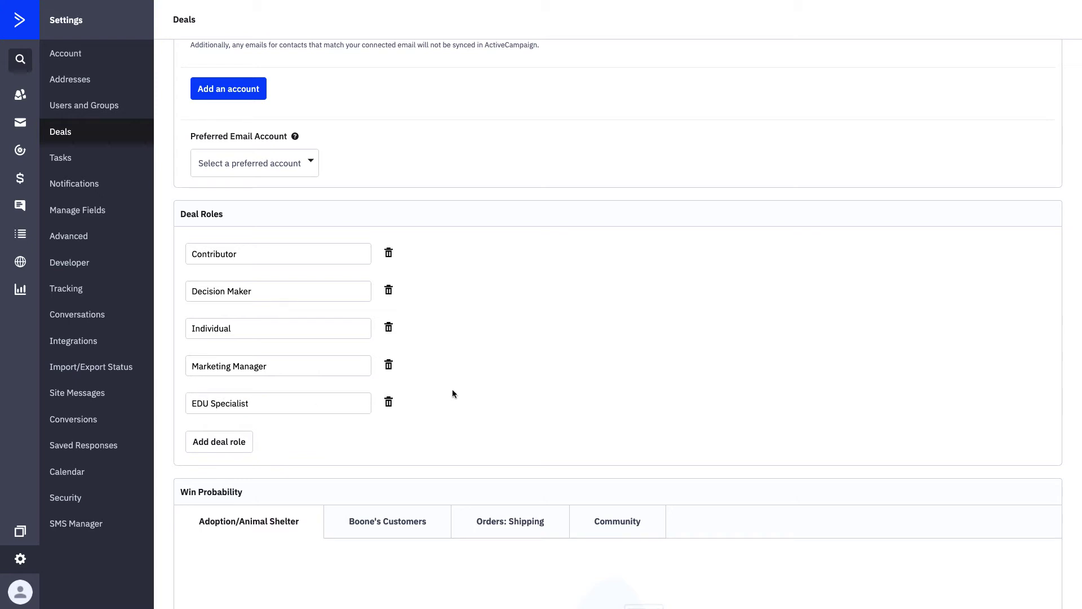
scroll(452, 390, down, 5)
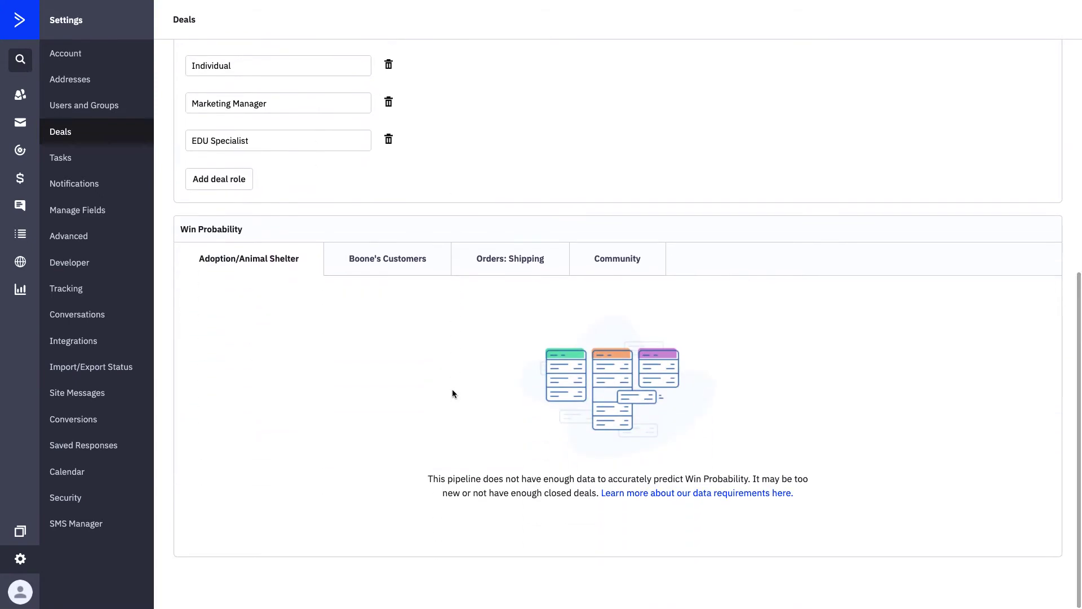
scroll(452, 390, up, 4)
scroll(453, 393, up, 3)
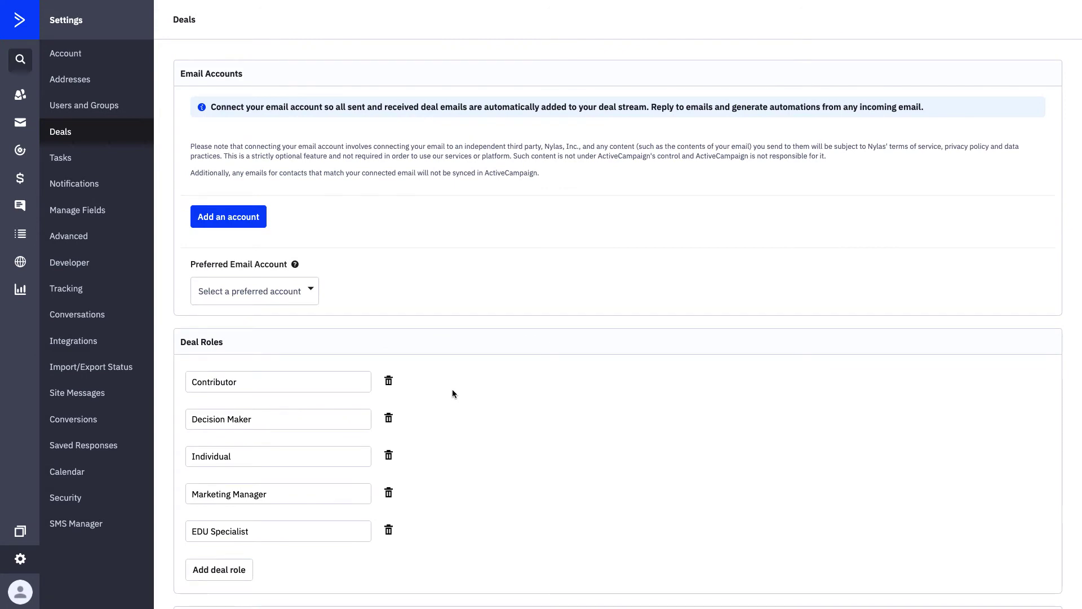
Step: Show the Tasks settings with five task types from Call to Text and deal task outcomes off
click(87, 163)
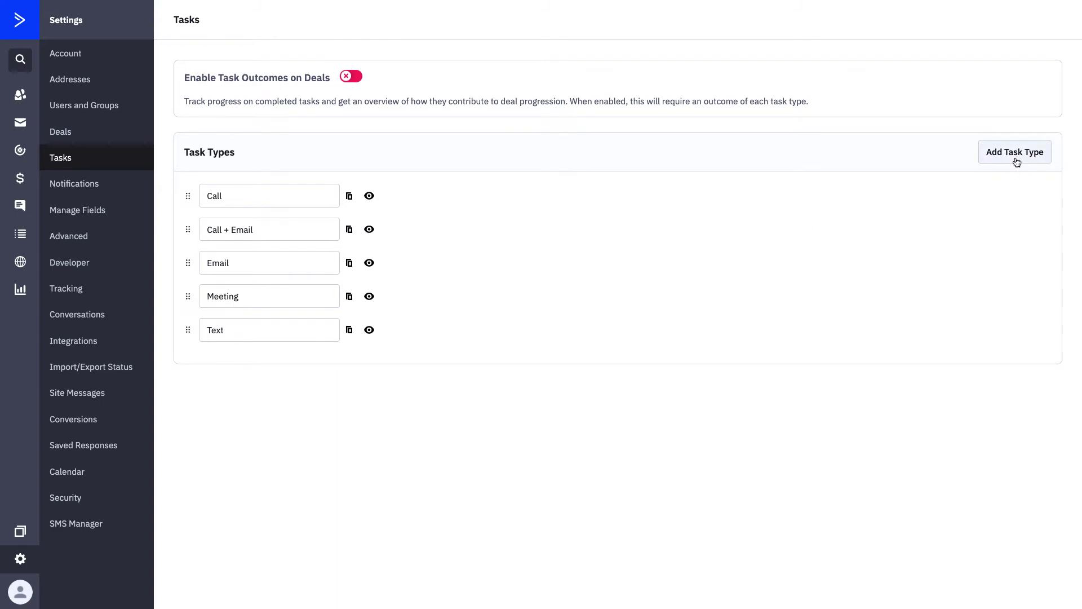
click(84, 184)
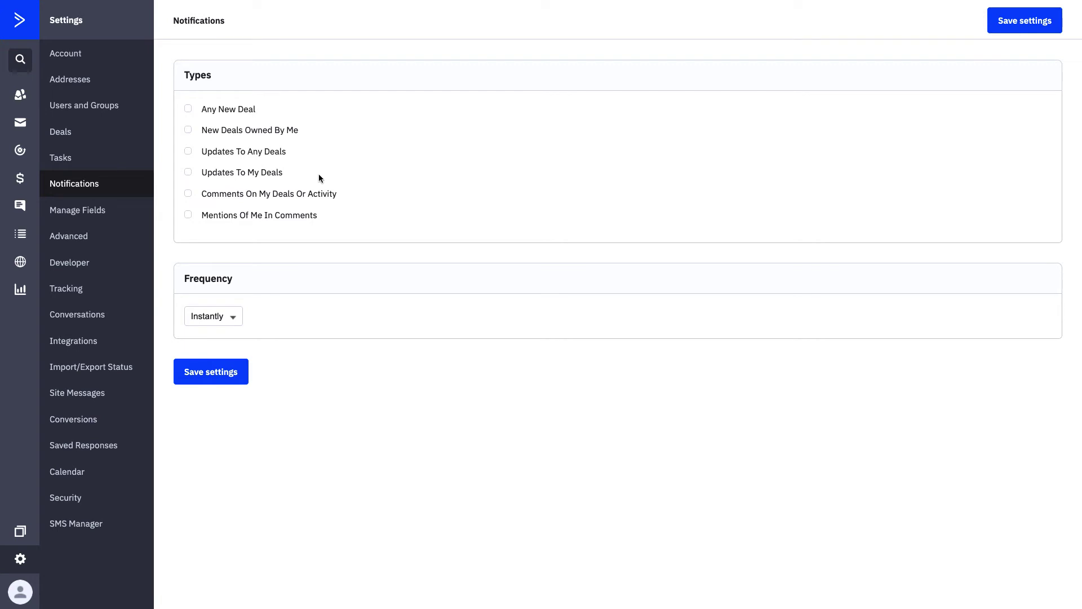
Step: Set the notification frequency to Daily, sent at 6pm
click(231, 316)
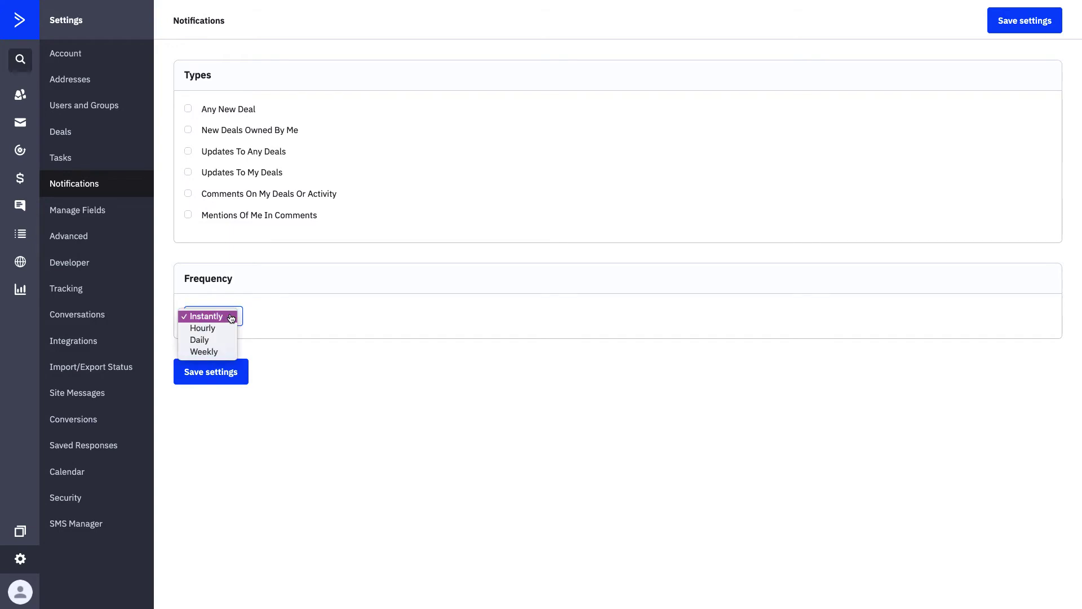
click(200, 340)
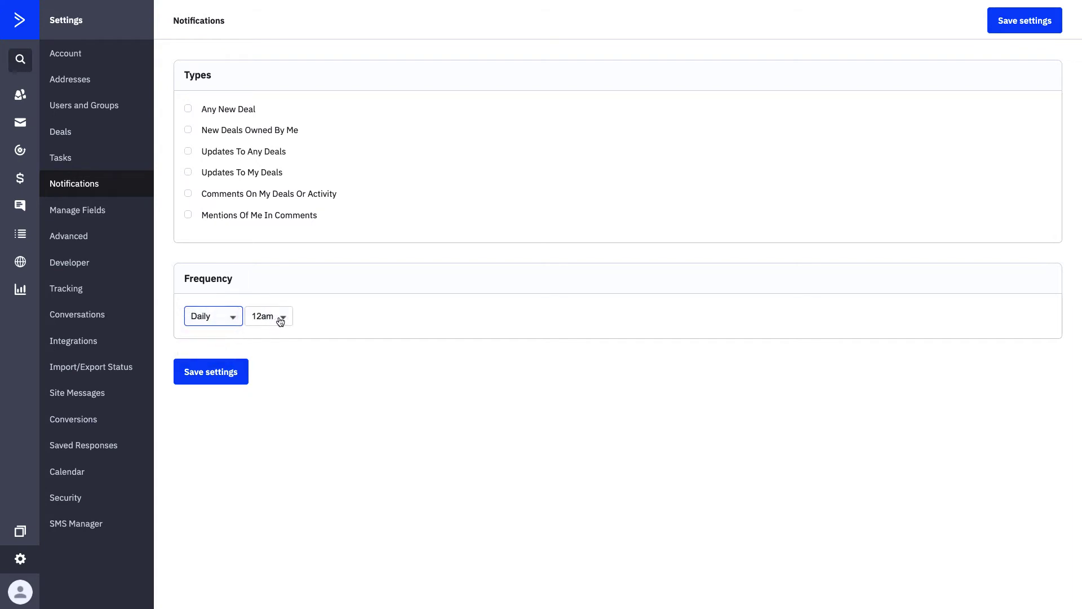
click(280, 318)
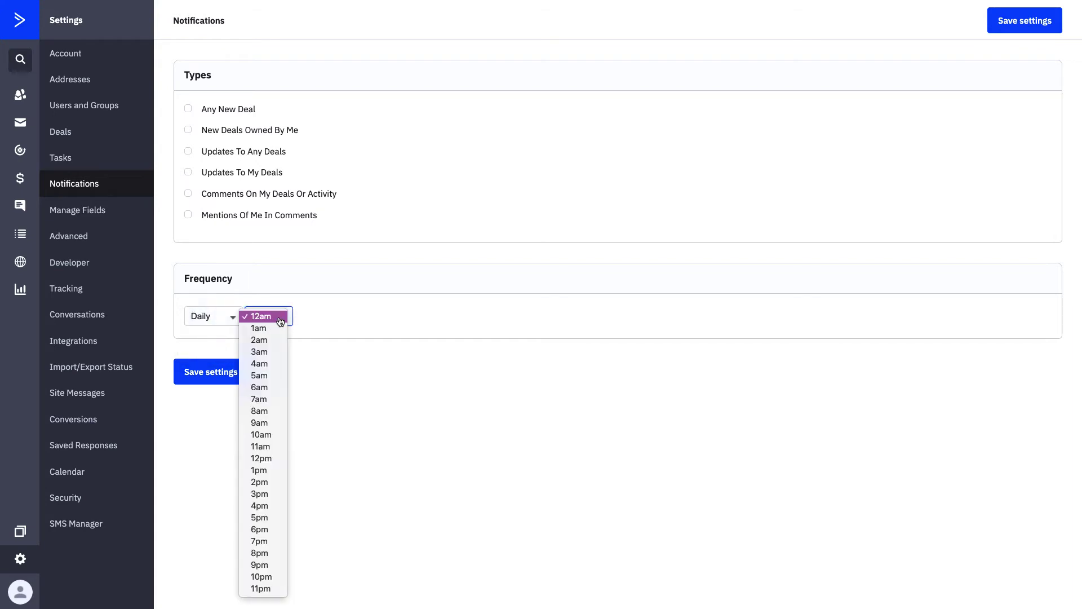
click(260, 529)
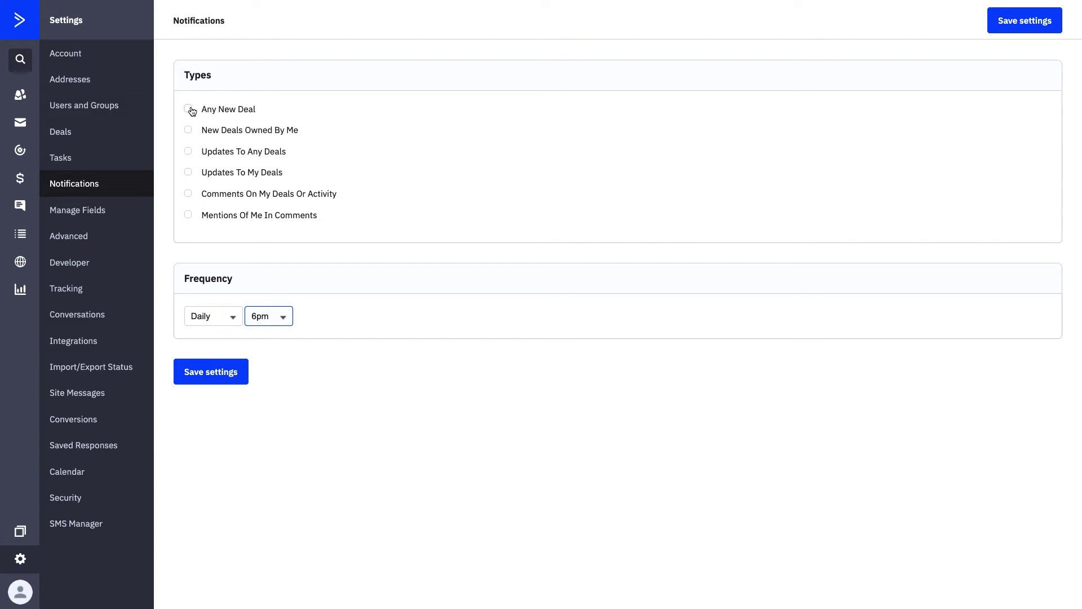
click(104, 214)
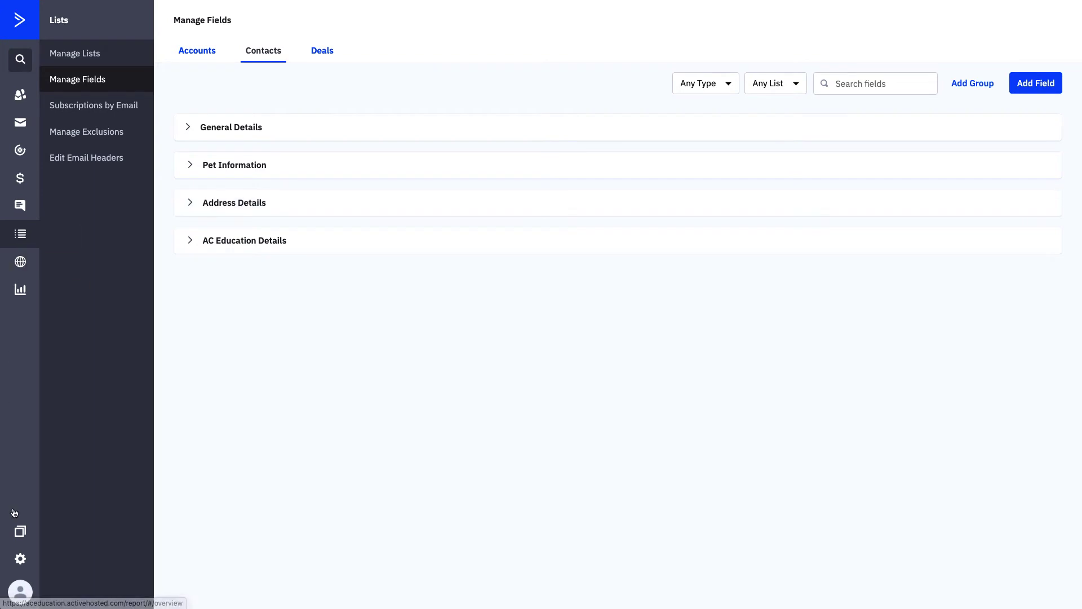
Step: Go through the account and Advanced settings to the Developer page showing API access details
click(22, 561)
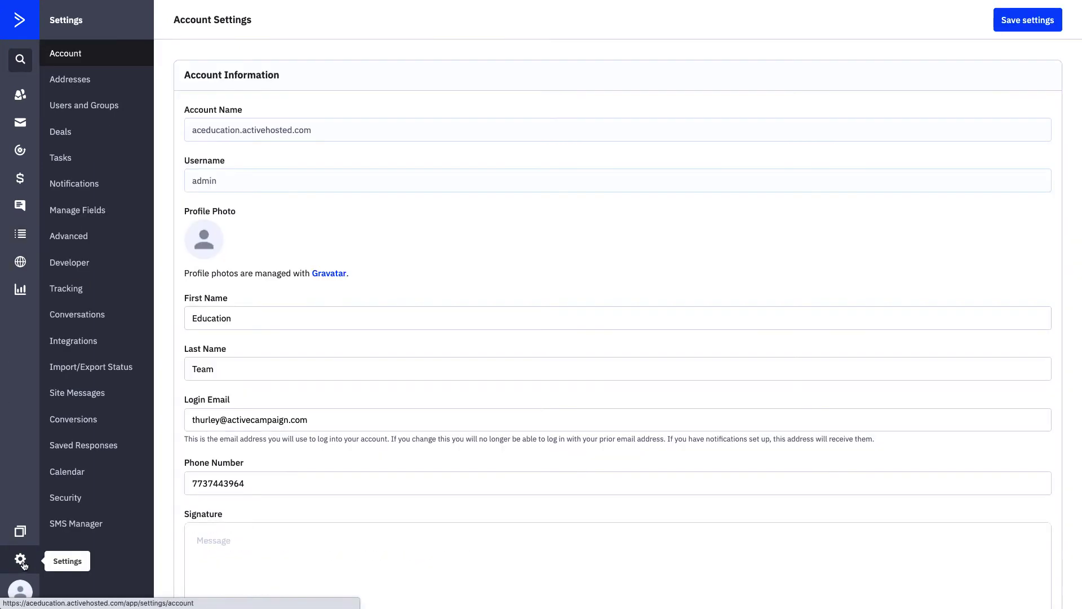
click(98, 237)
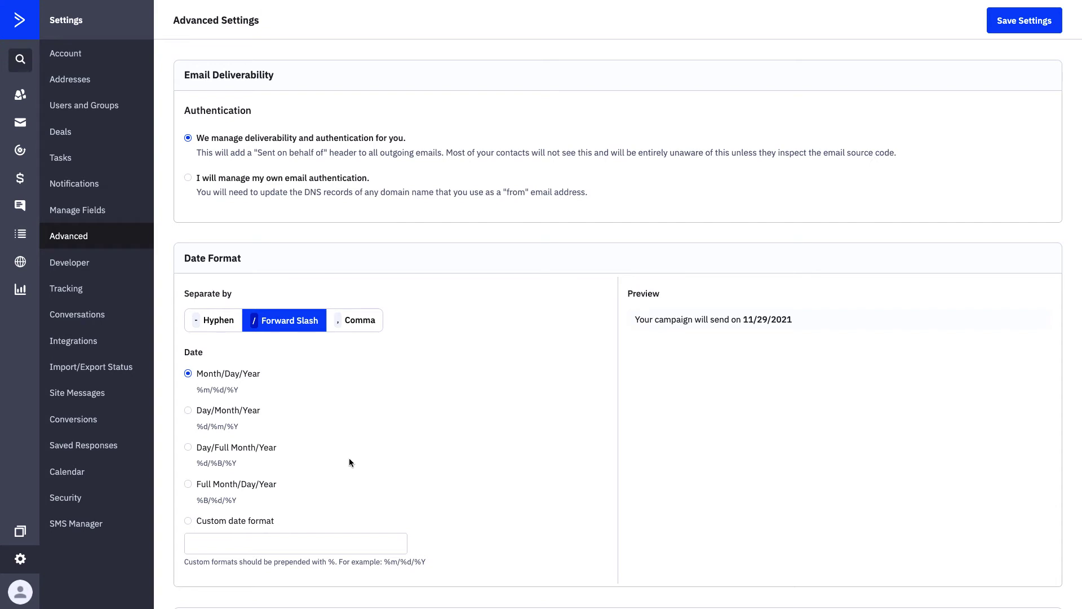
click(84, 263)
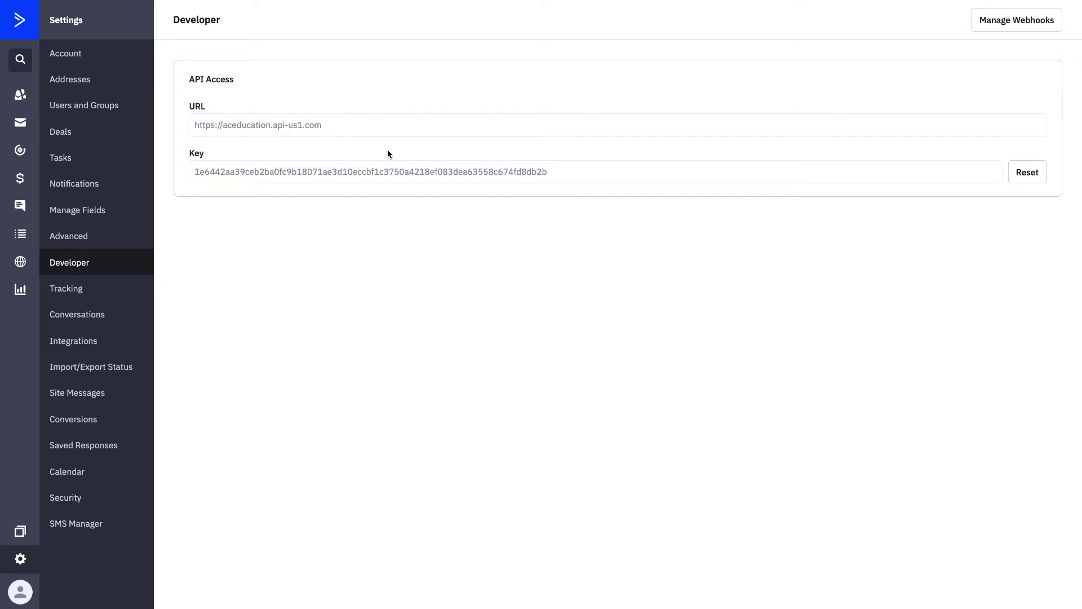
click(121, 293)
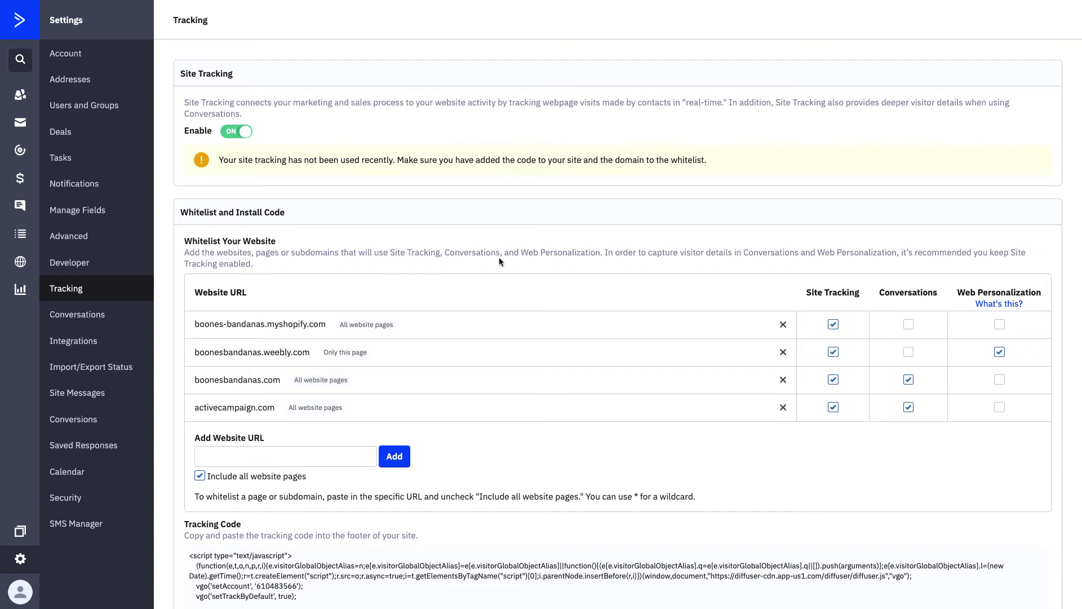
Step: Select the site tracking code and switch Event Tracking Status ON to reveal the event key and events list
scroll(499, 257, down, 1)
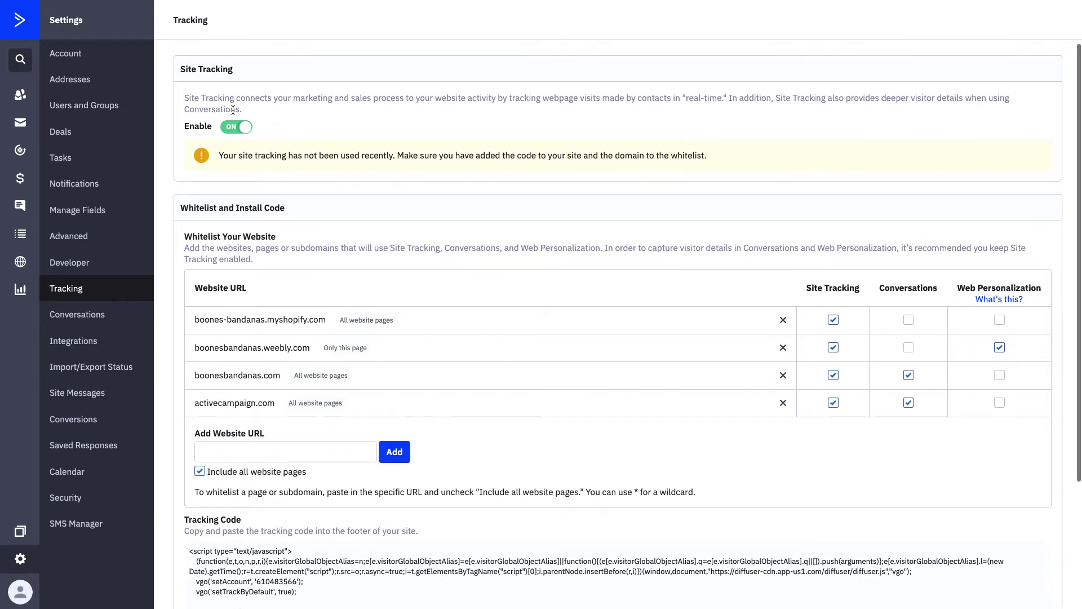
scroll(226, 124, down, 1)
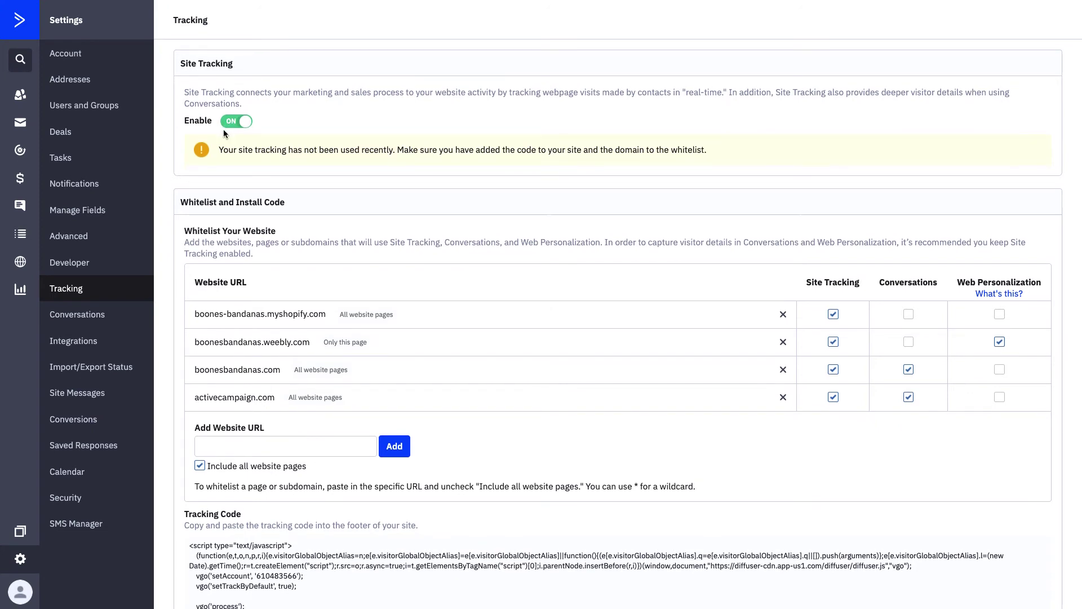
scroll(305, 274, down, 1)
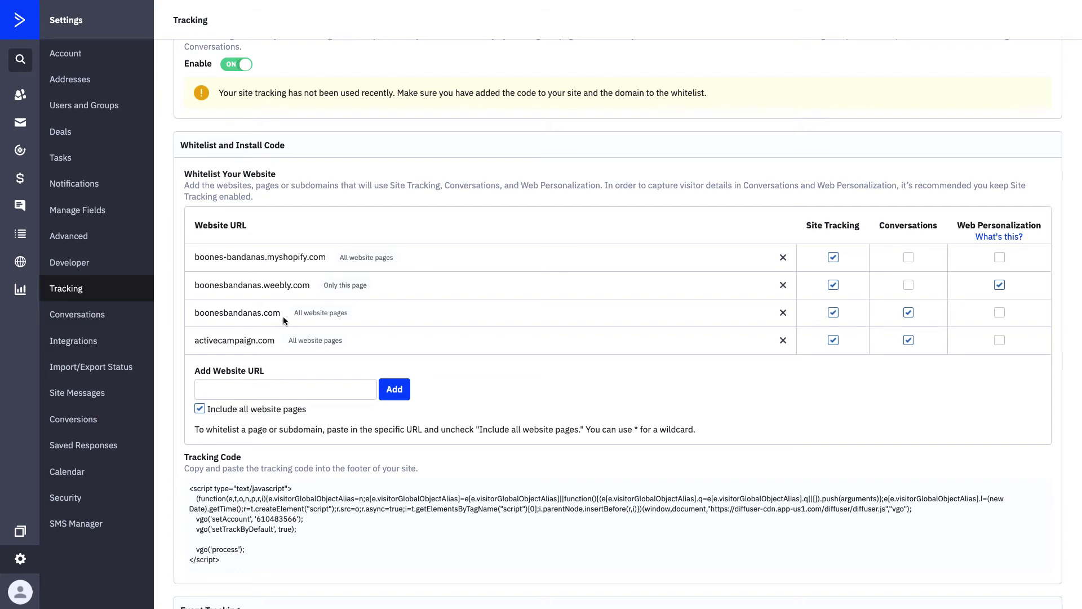
scroll(283, 316, down, 1)
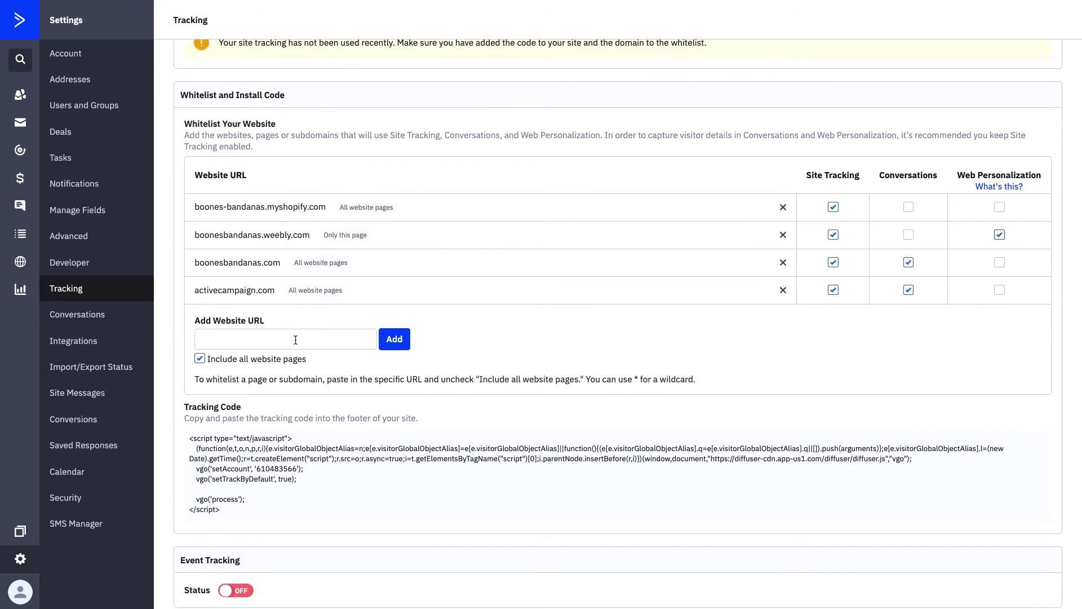
scroll(296, 340, down, 1)
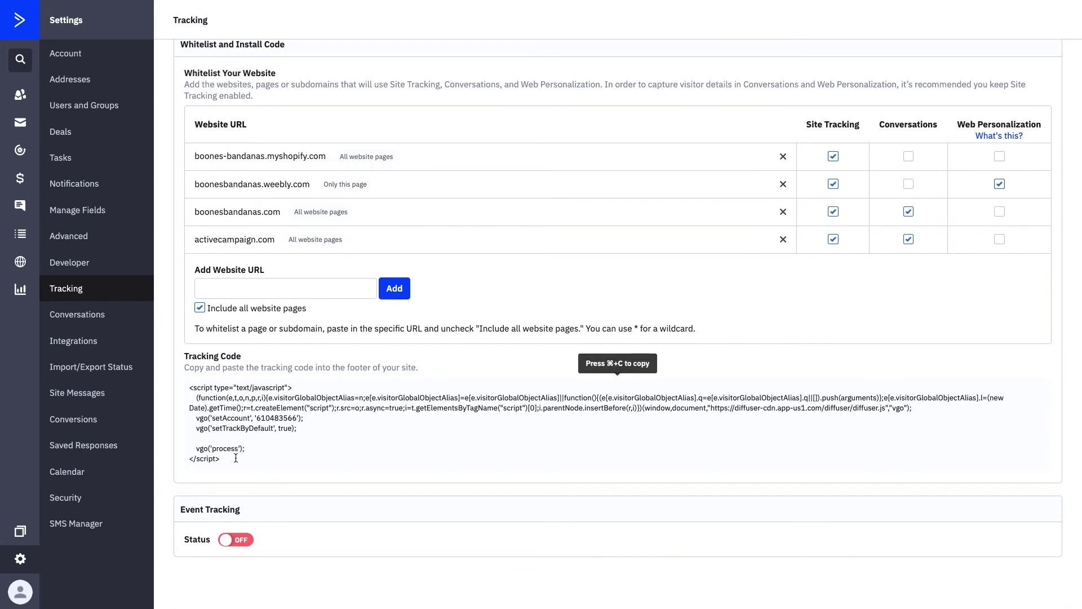
drag(227, 460, 187, 387)
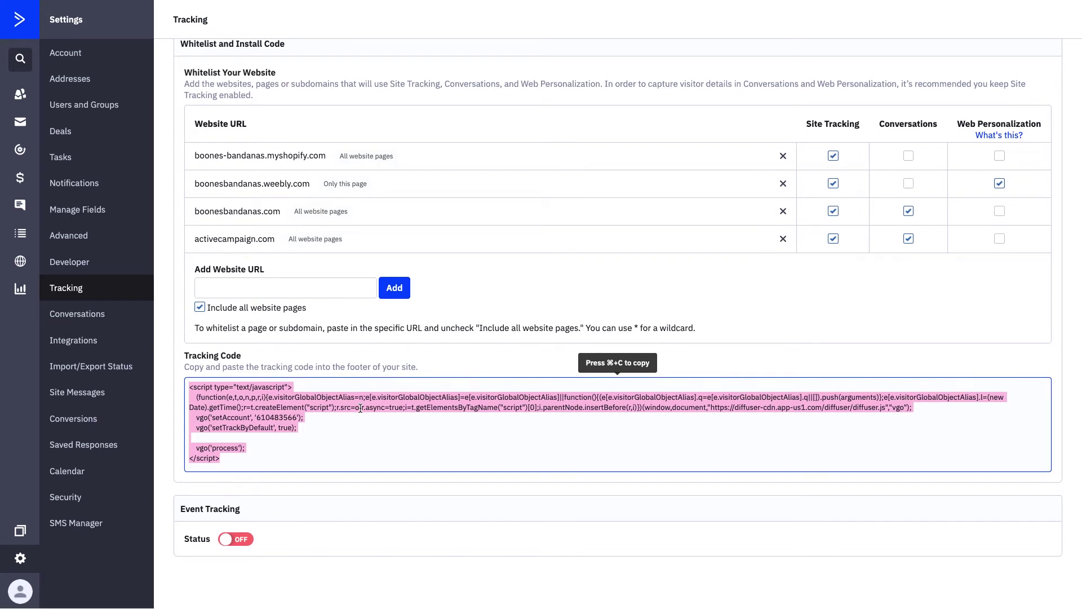
click(231, 540)
scroll(380, 510, down, 5)
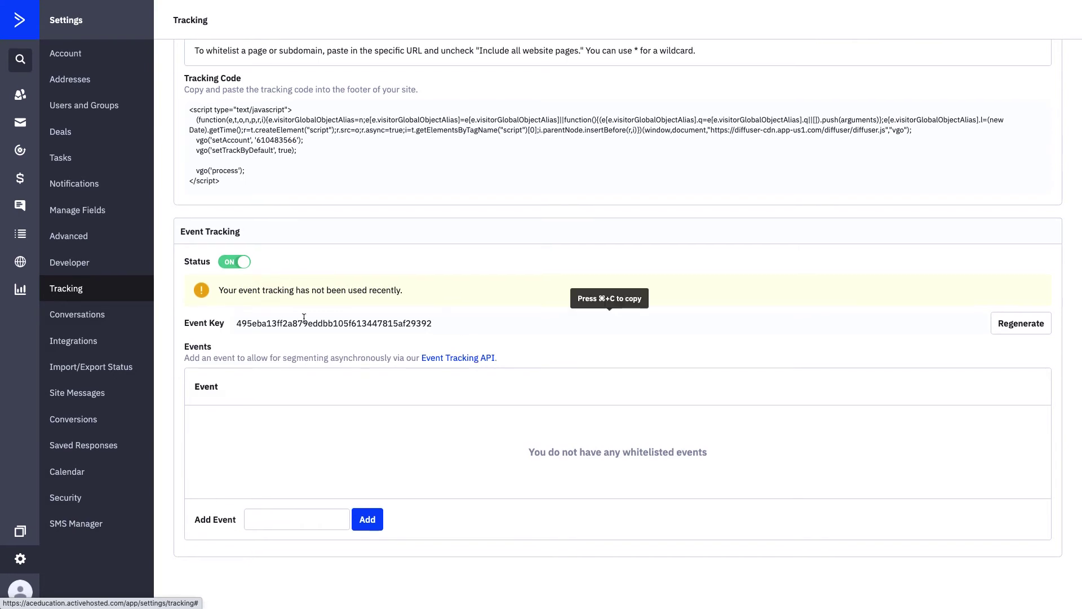
click(97, 319)
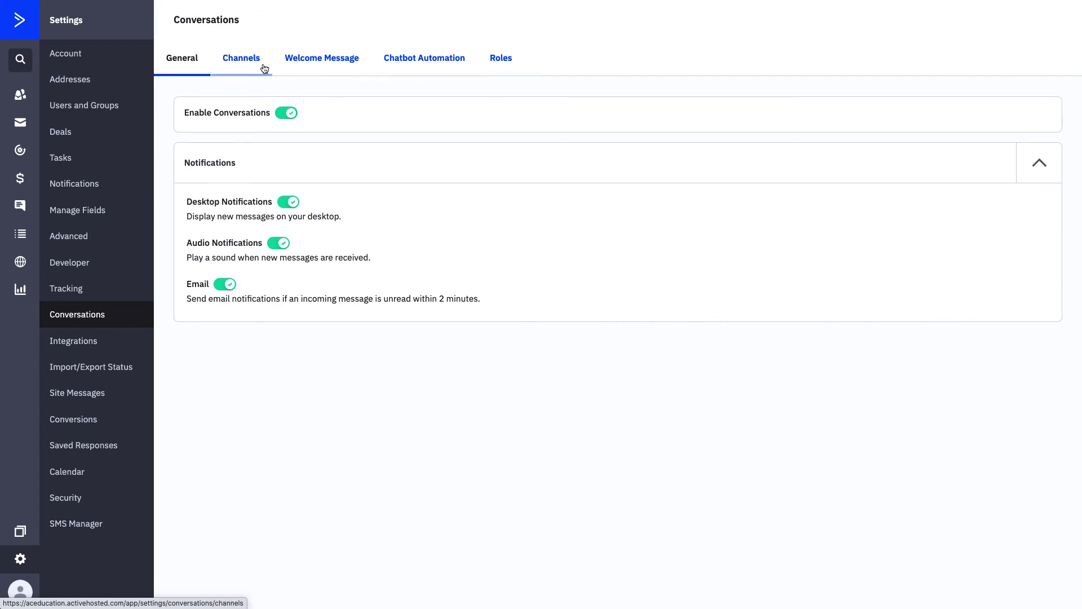
Step: Go to the Integrations settings page
click(104, 349)
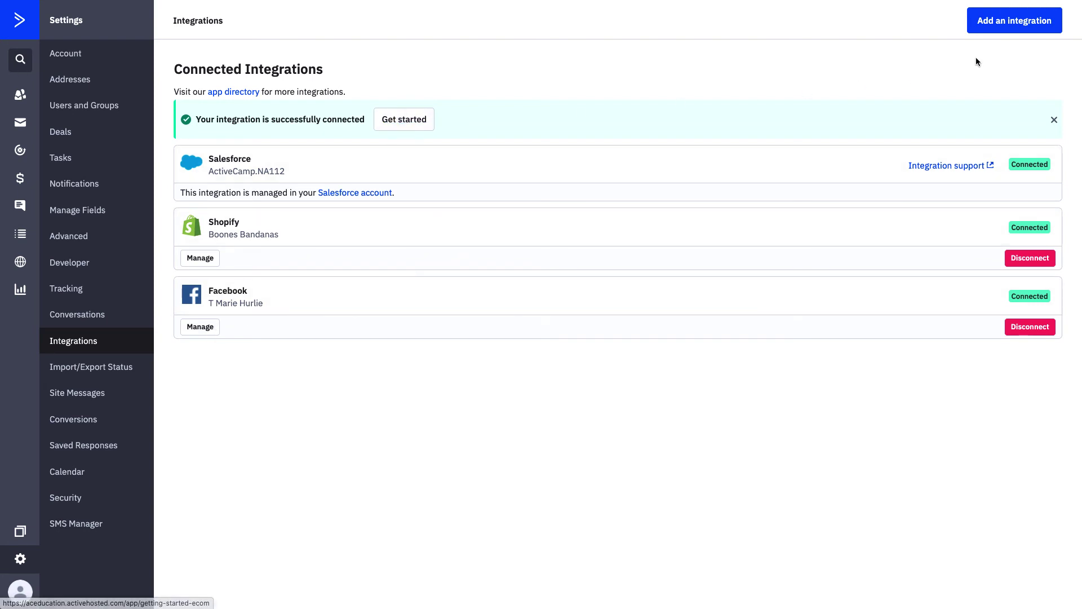
Step: Browse the available new integrations without adding one, then go to Import/Export Status
click(1010, 26)
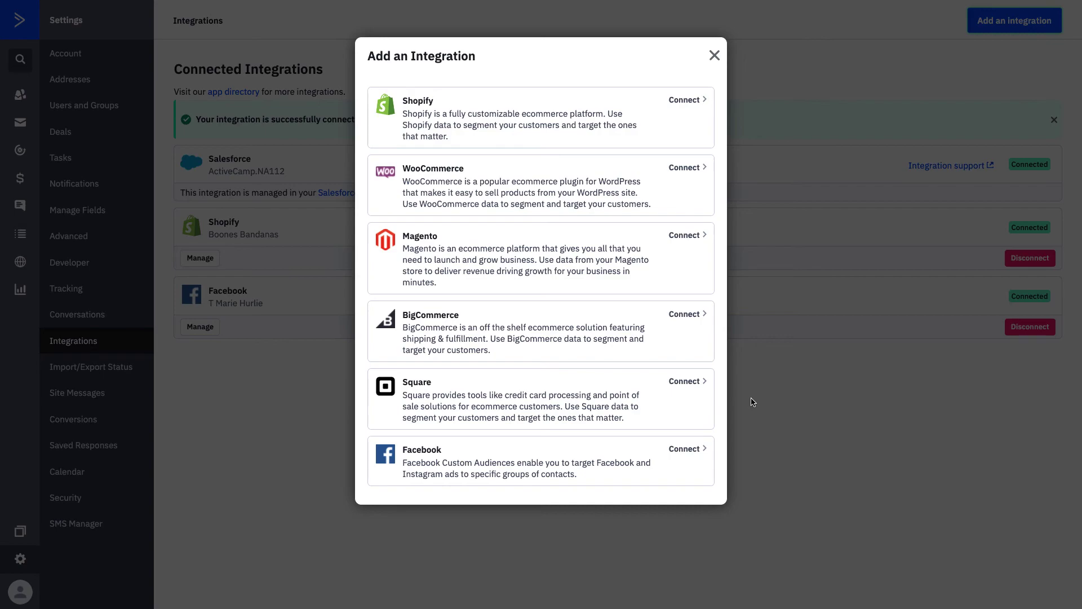
click(715, 55)
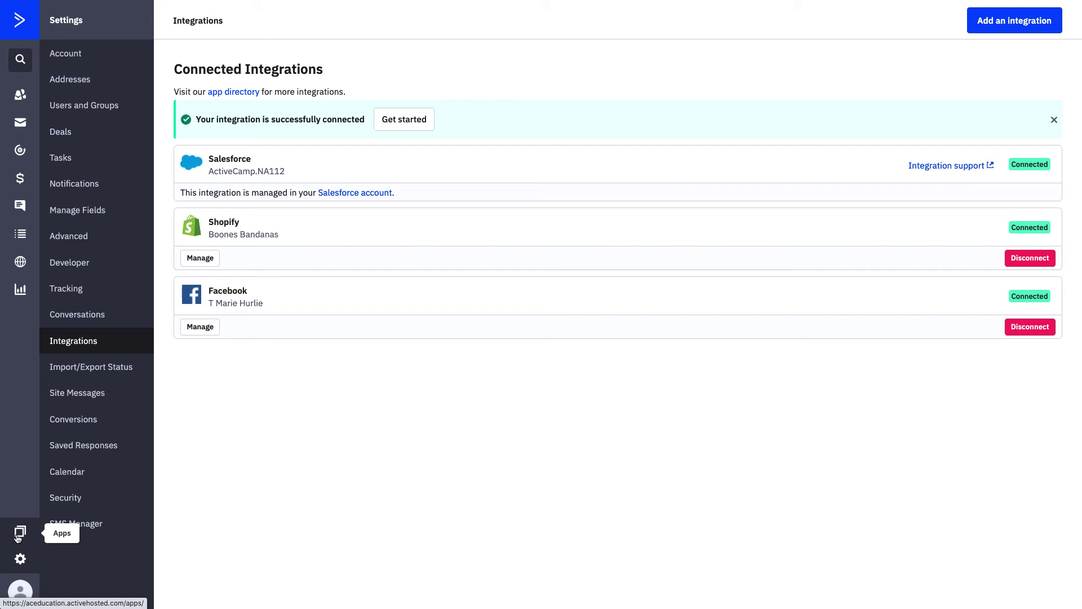
click(105, 372)
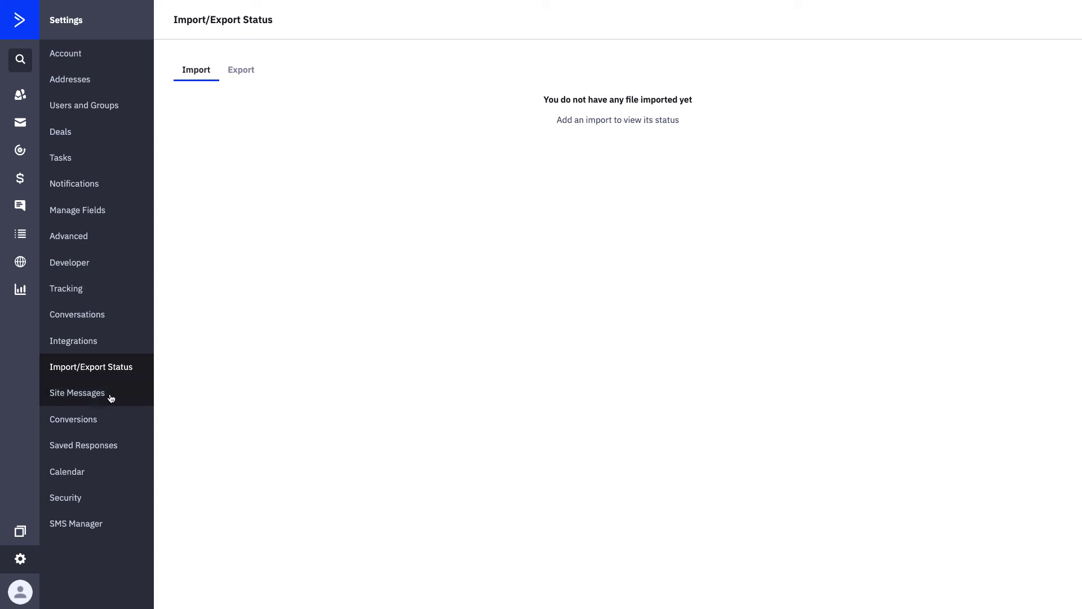
Step: Review the Site Messages position options (Bottom Right), then go to Conversions
click(93, 399)
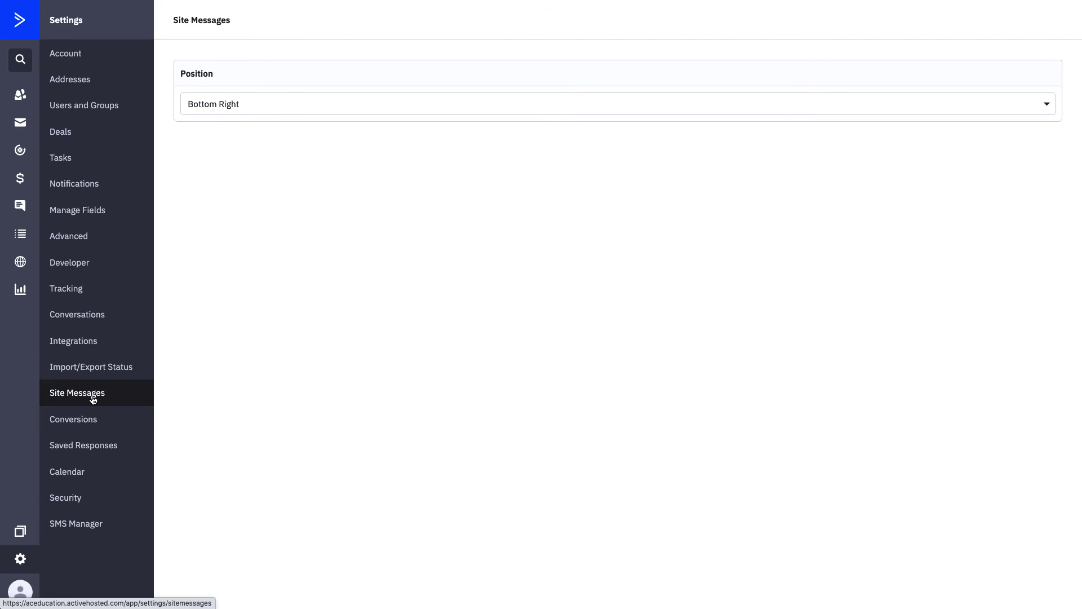
click(451, 112)
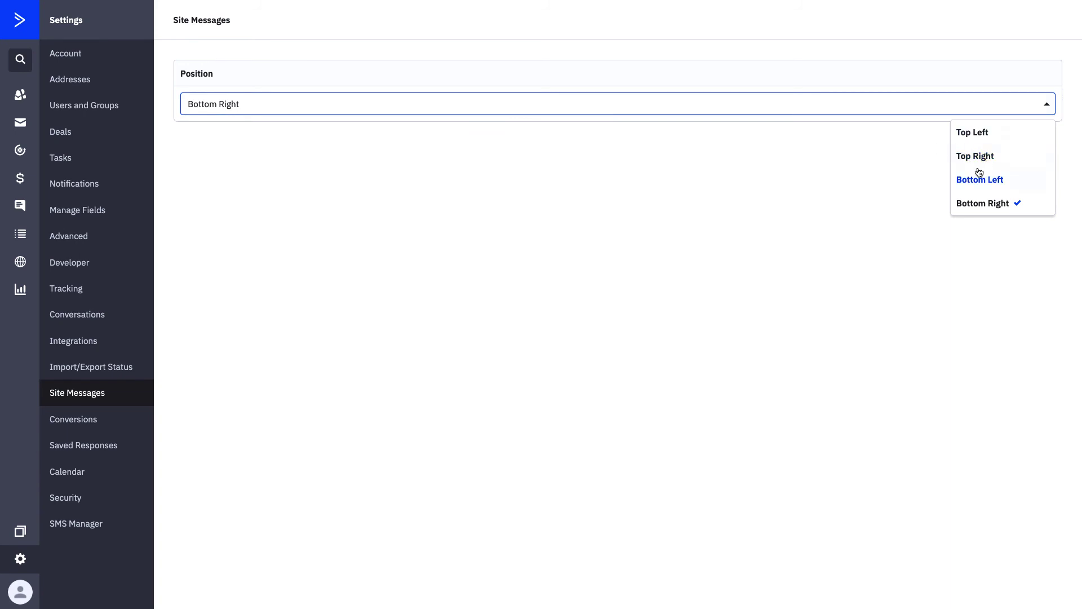
click(96, 423)
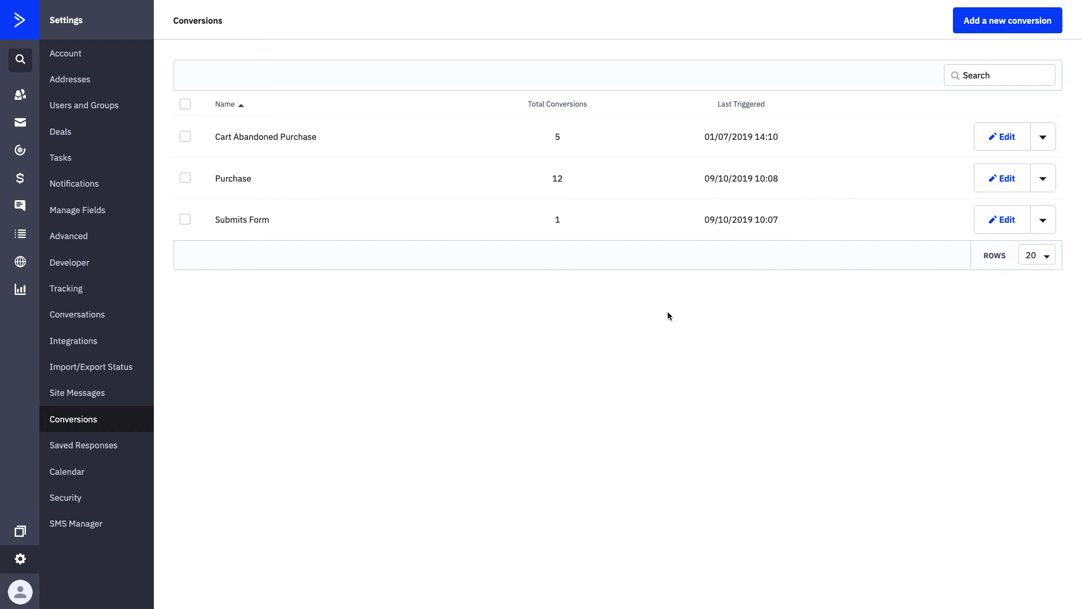
Step: Start a new conversion, view its trigger types, discard it, then go to Saved Responses
click(999, 24)
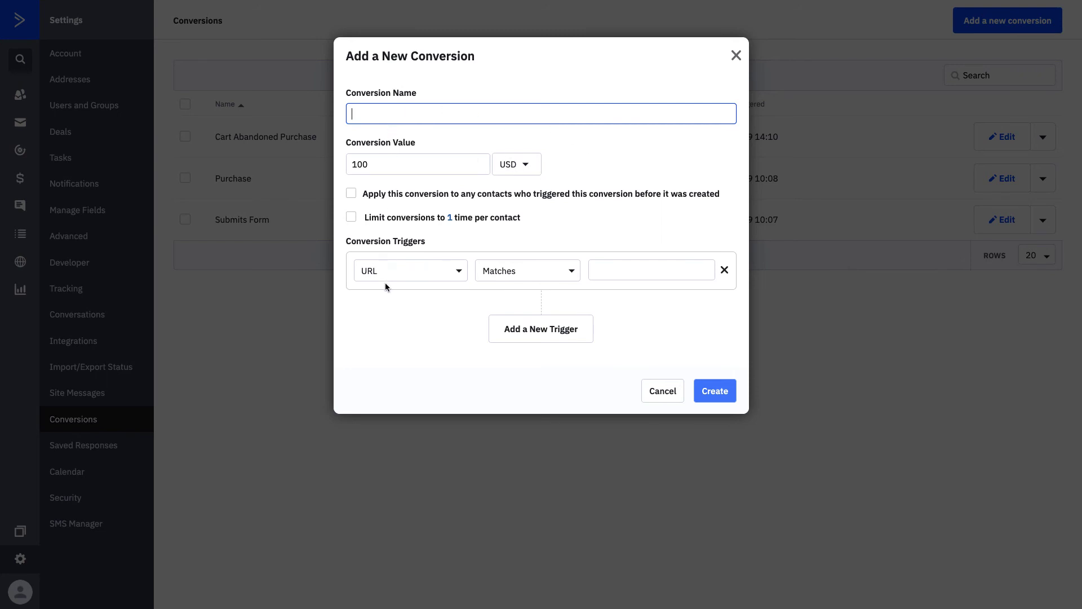
click(438, 279)
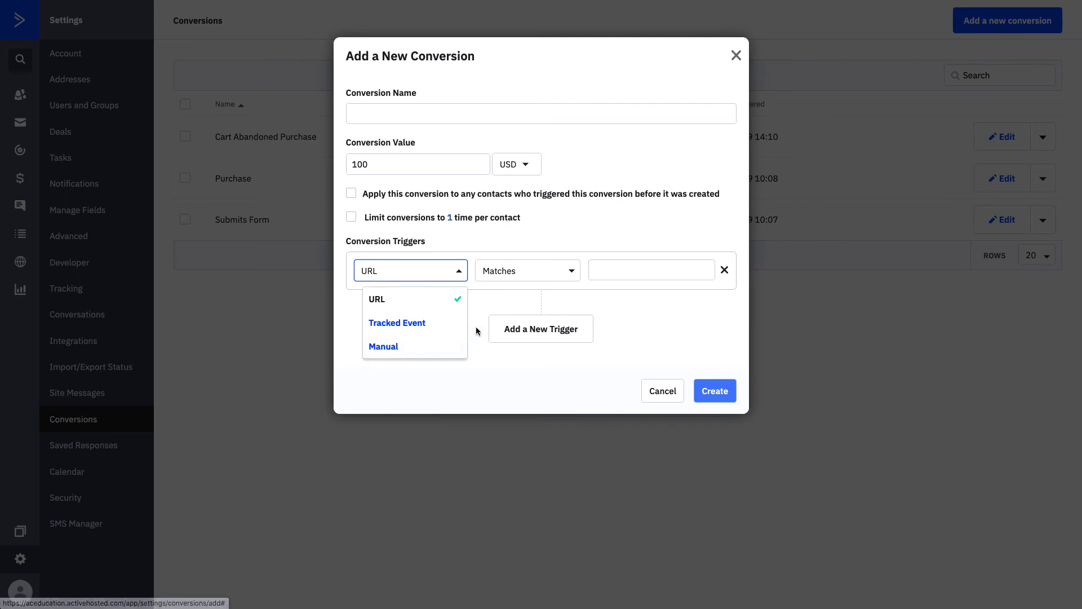
click(736, 55)
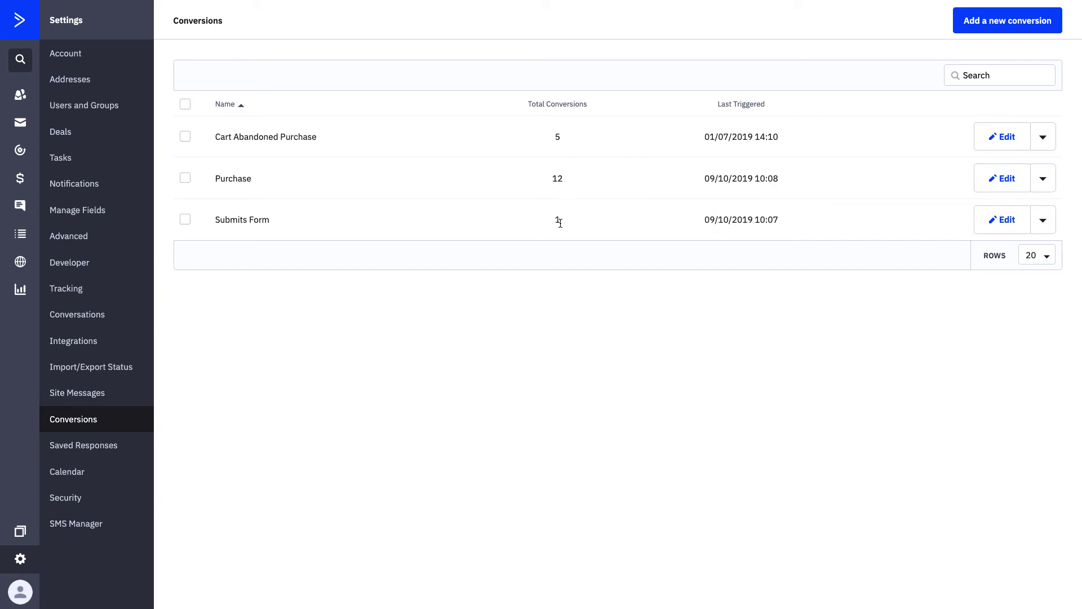
click(93, 455)
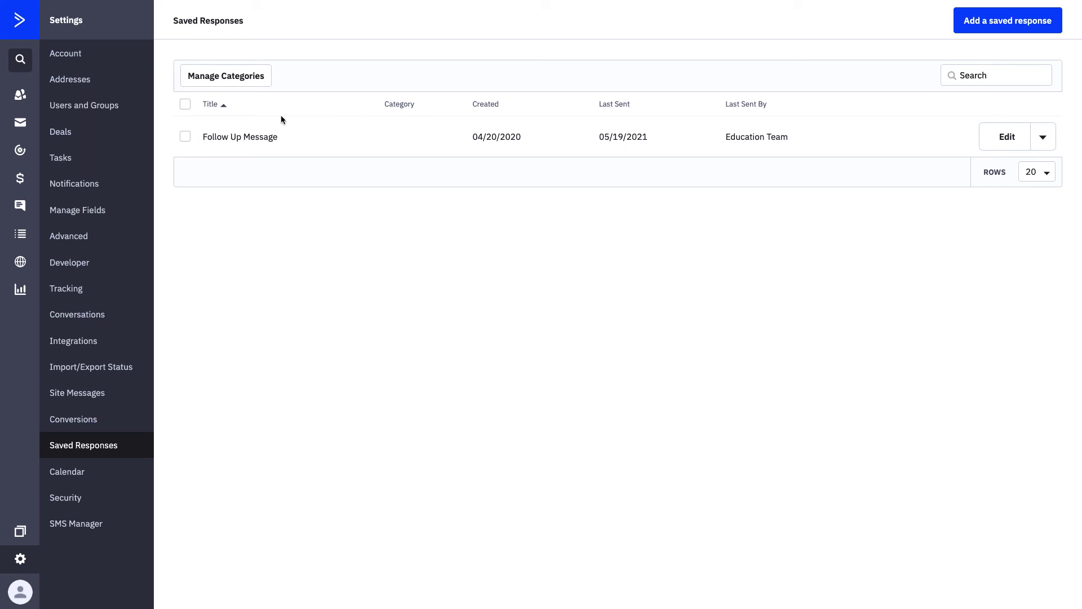
Step: Open the Follow Up Message response for editing and leave it unchanged
click(996, 137)
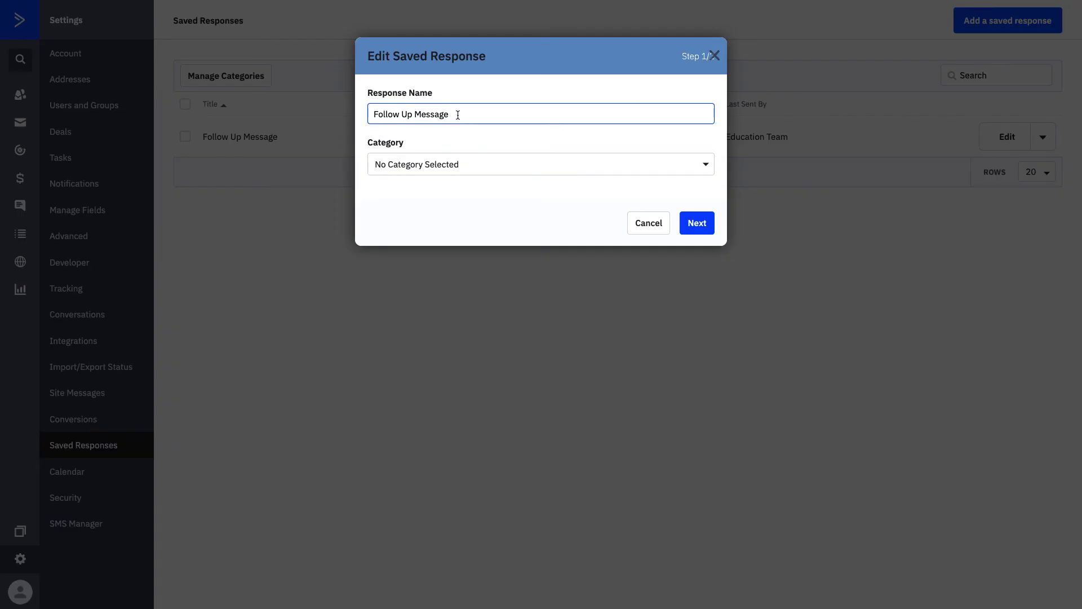
click(725, 79)
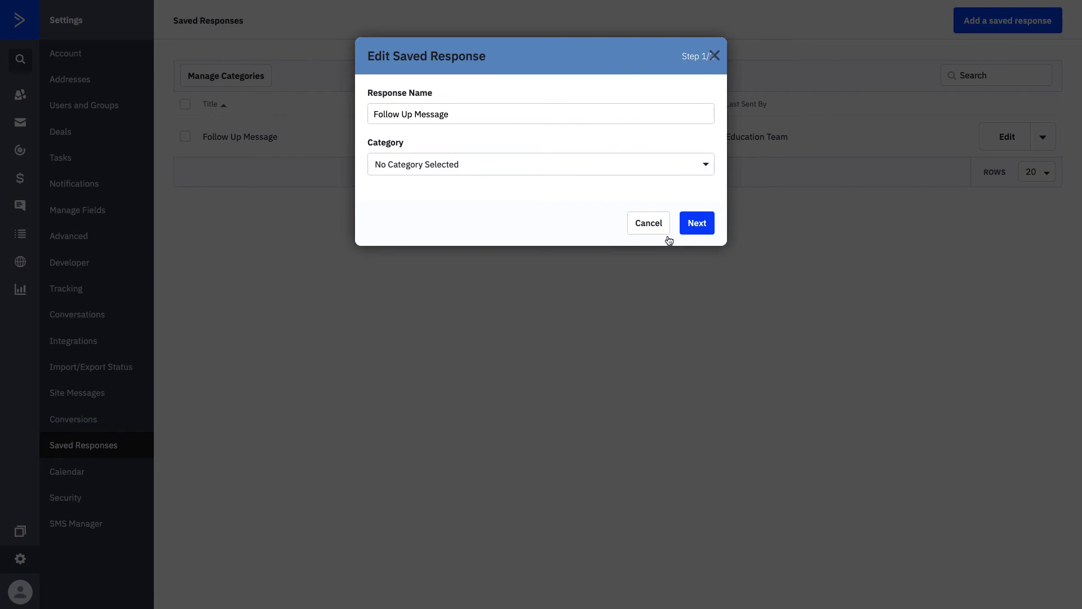
click(648, 224)
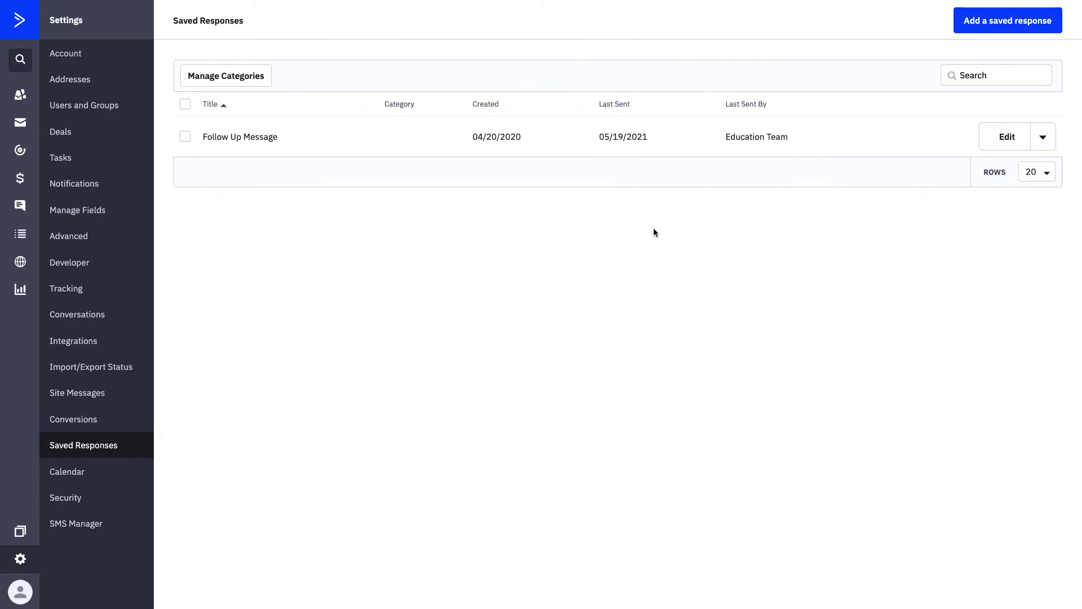
Step: Start a new saved response named 'Thank you for your purchase!'
click(999, 22)
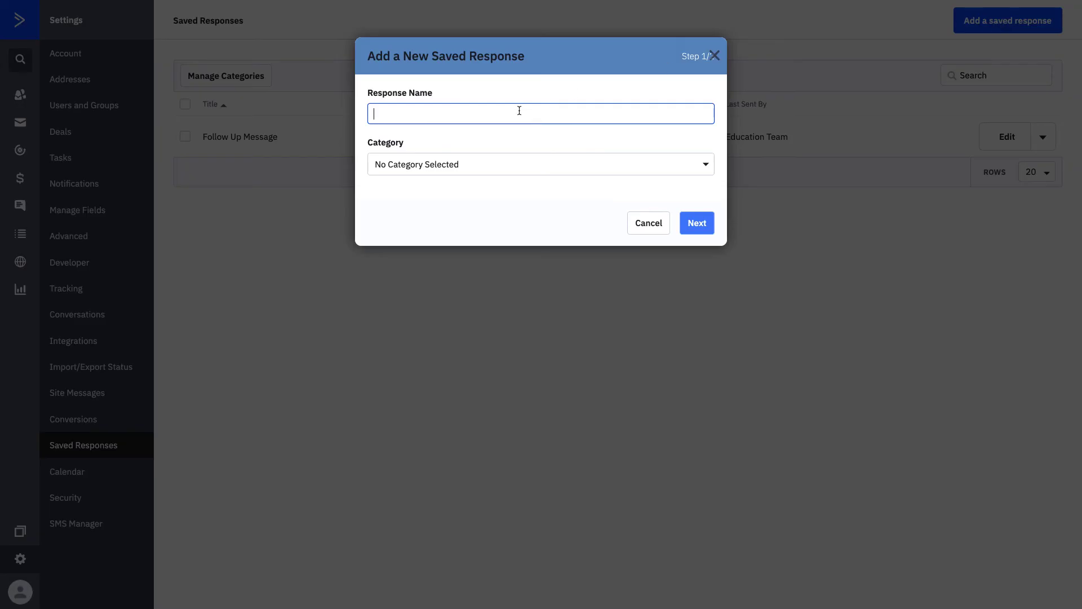
text(Thank you fo yo)
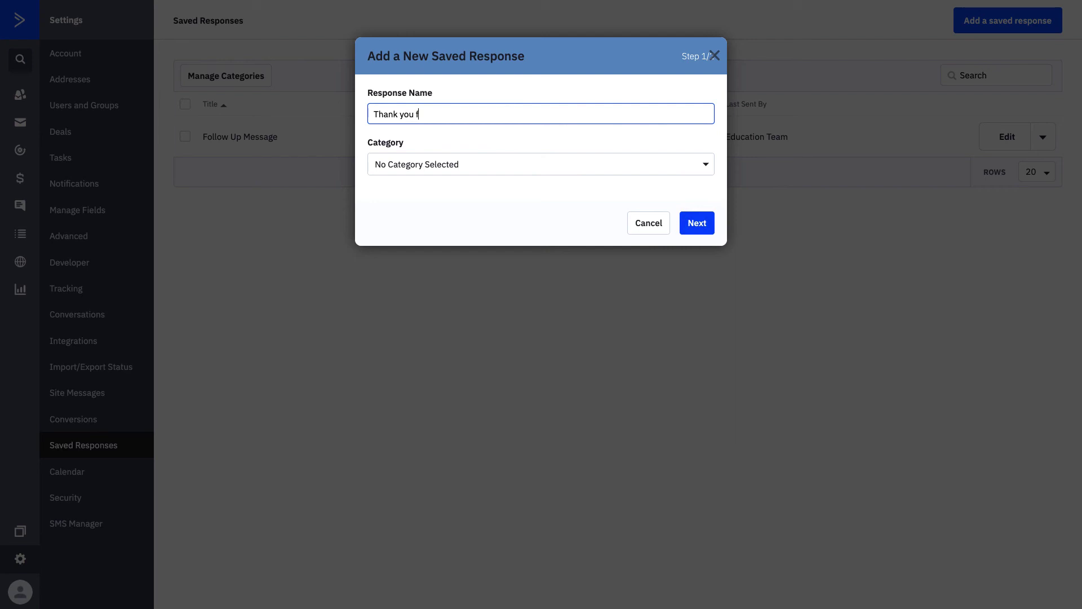
key(BackSpace)
key(BackSpace)
key(BackSpace)
text(r your purchase!)
click(702, 218)
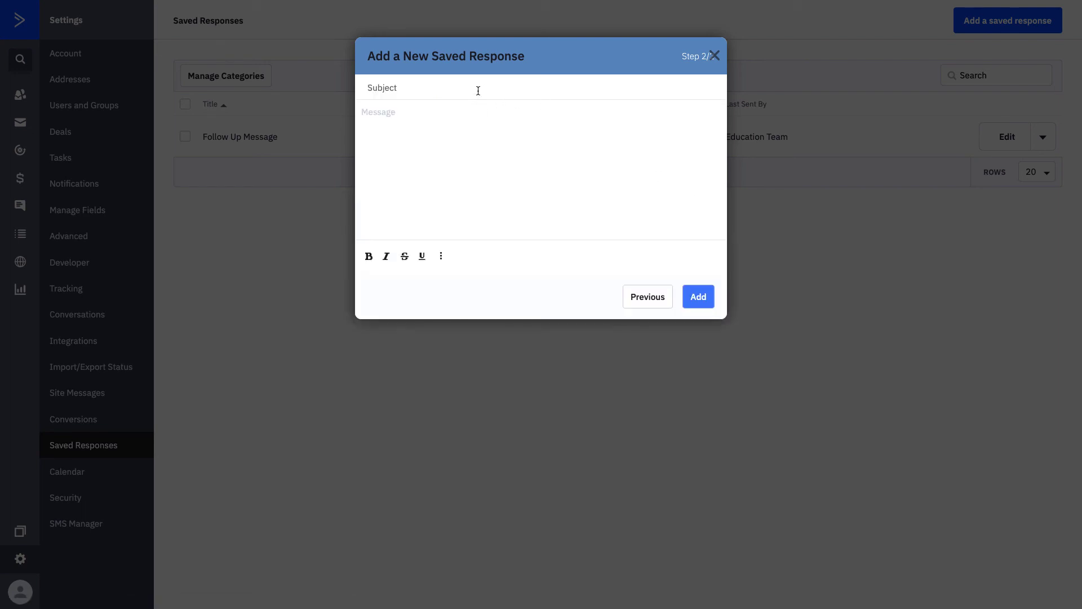
Step: Give it the subject 'Thank you!' and message 'abcdefghijklmnop', then add it
text(Thank you!)
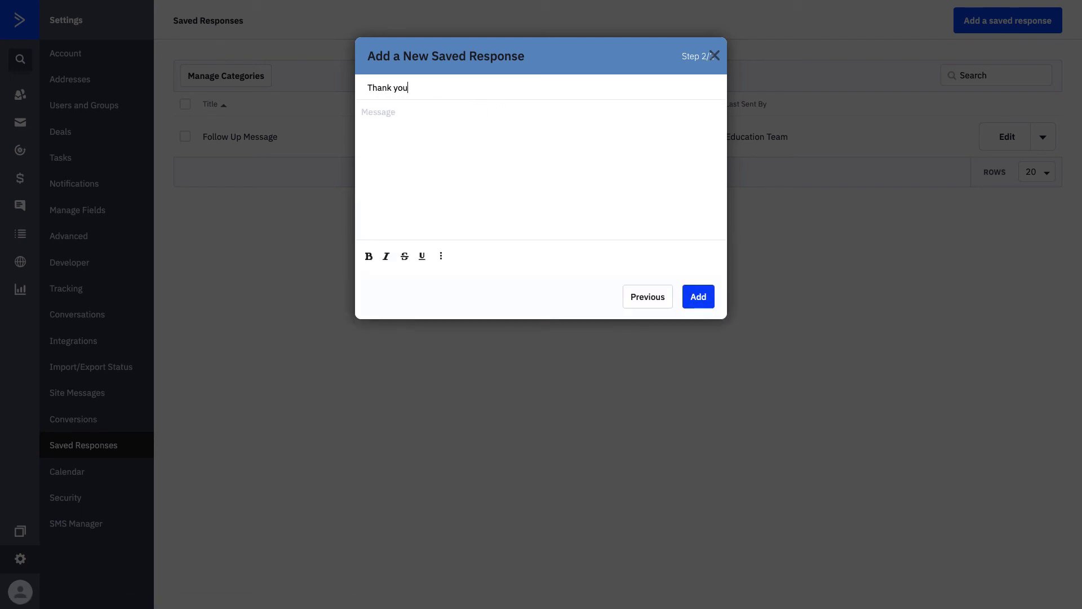
click(367, 118)
text(abcdefghijklmnop)
click(699, 308)
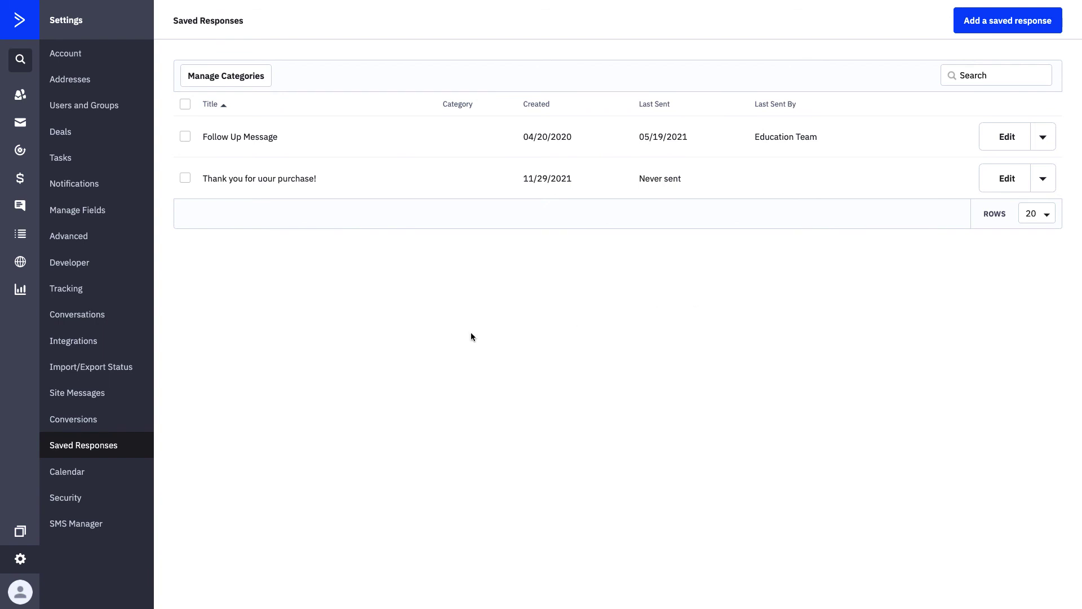
Step: Add a new personal calendar feed, entering the owner's name as its Calendar Name
click(104, 482)
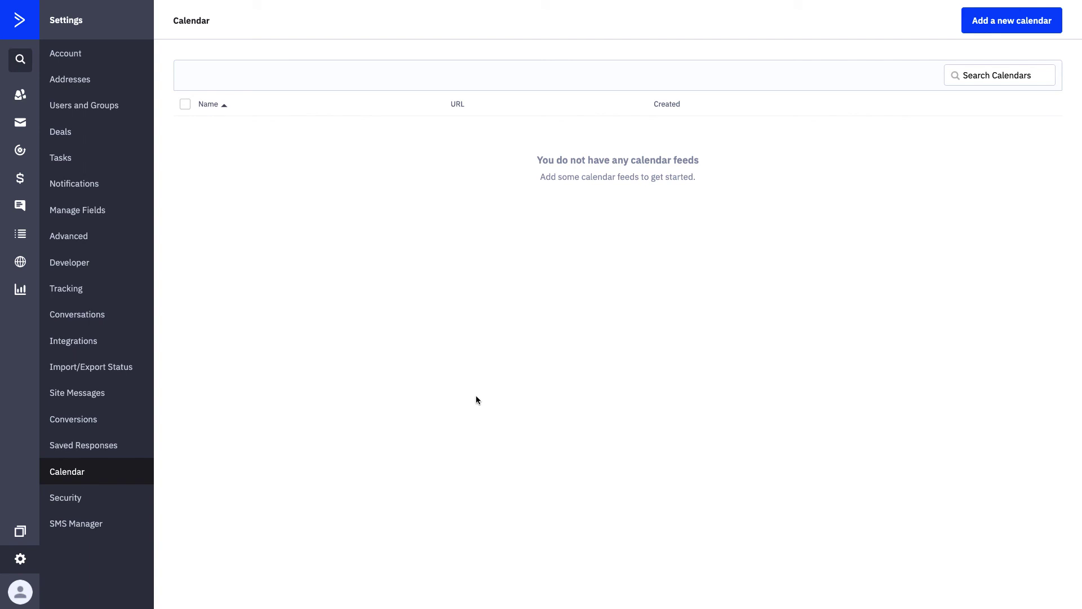
click(1012, 23)
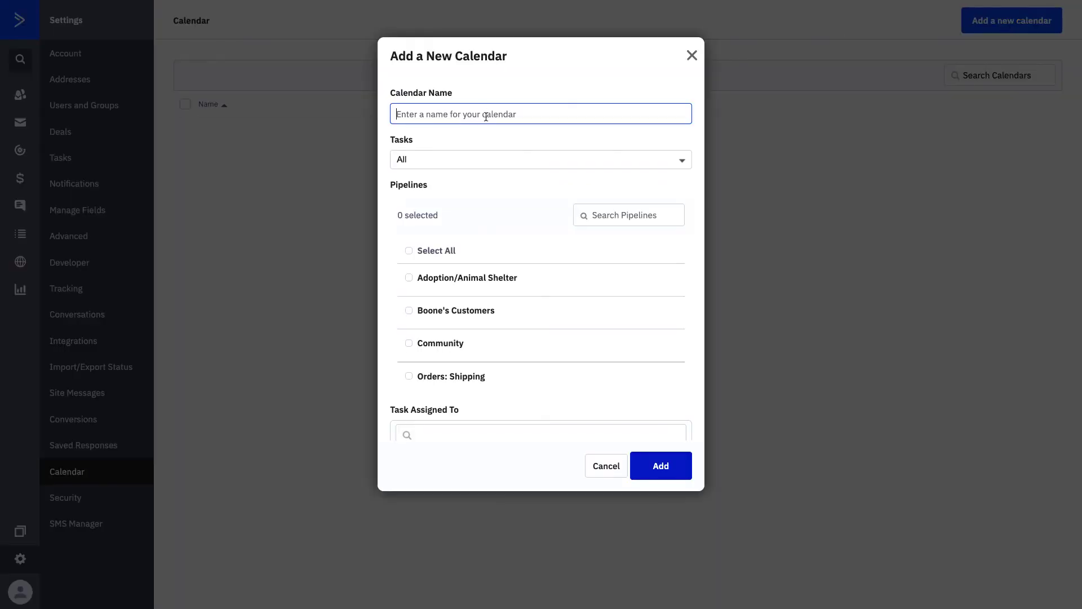
scroll(473, 312, down, 3)
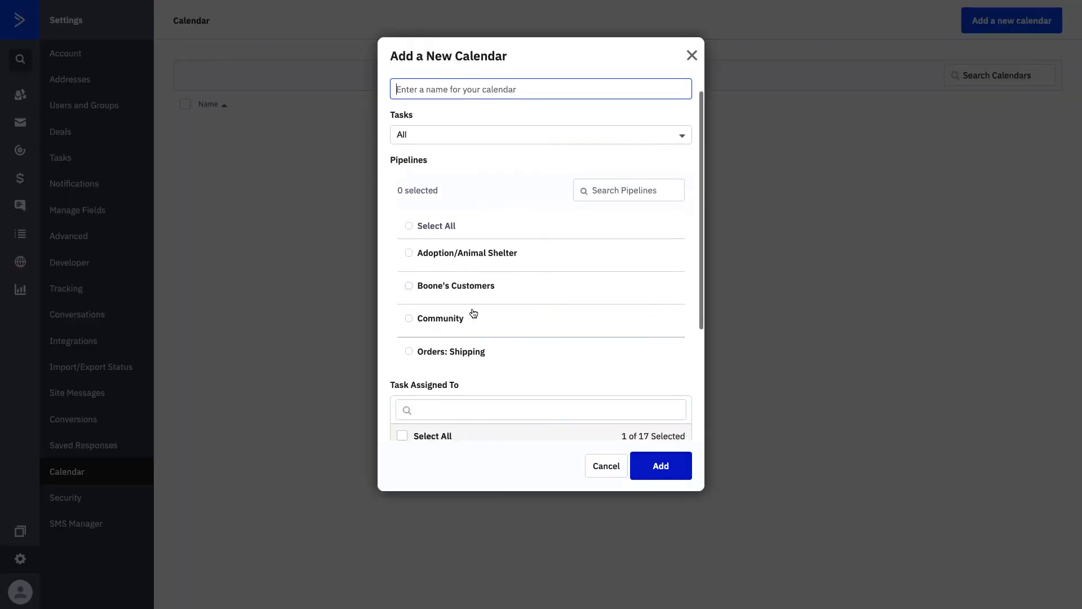
scroll(473, 313, down, 8)
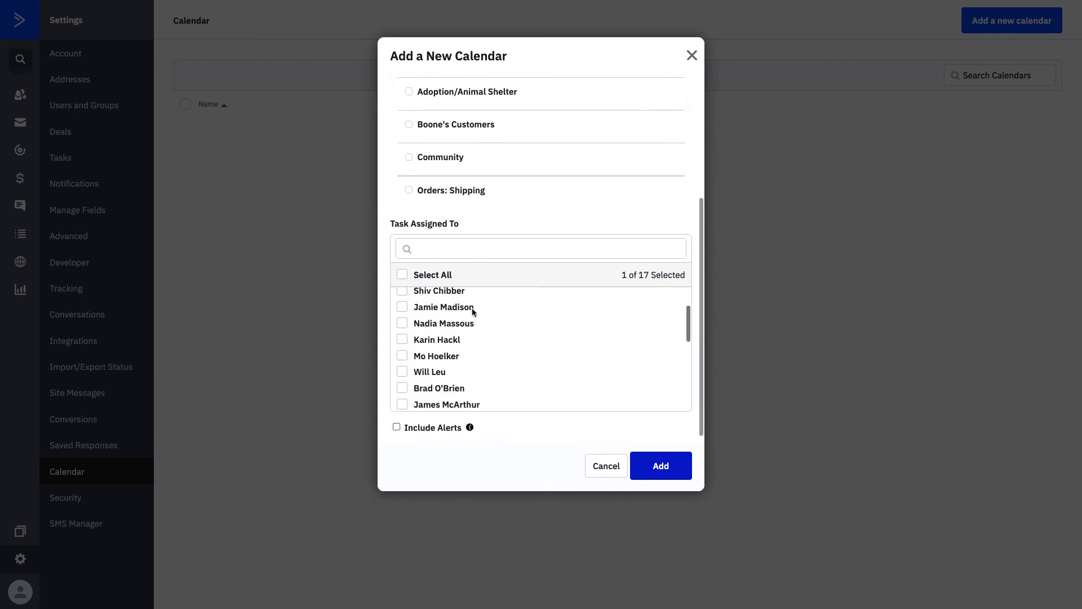
scroll(473, 312, down, 5)
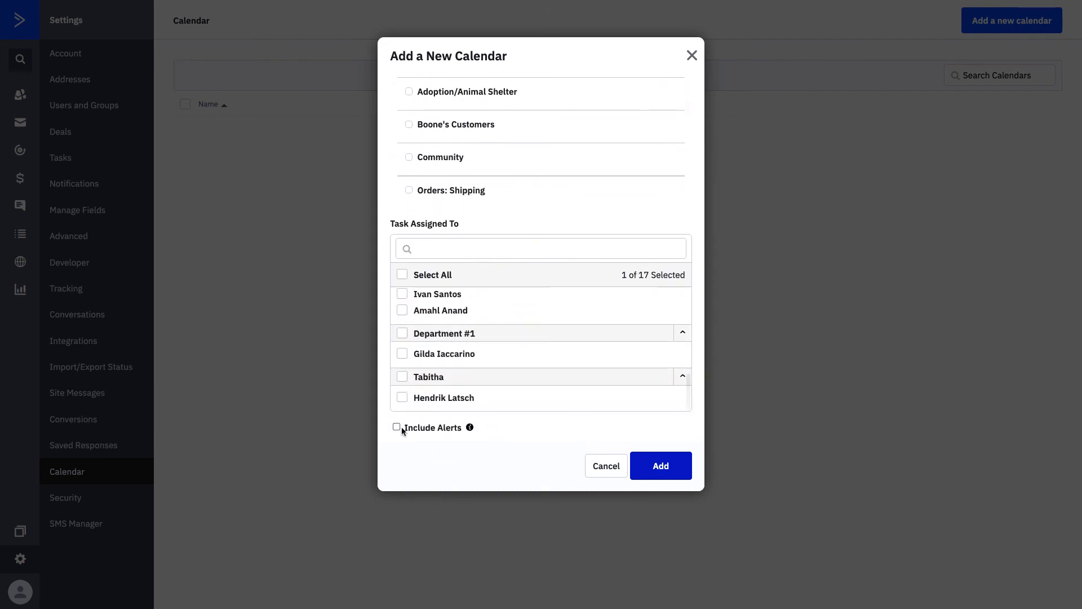
scroll(495, 302, up, 15)
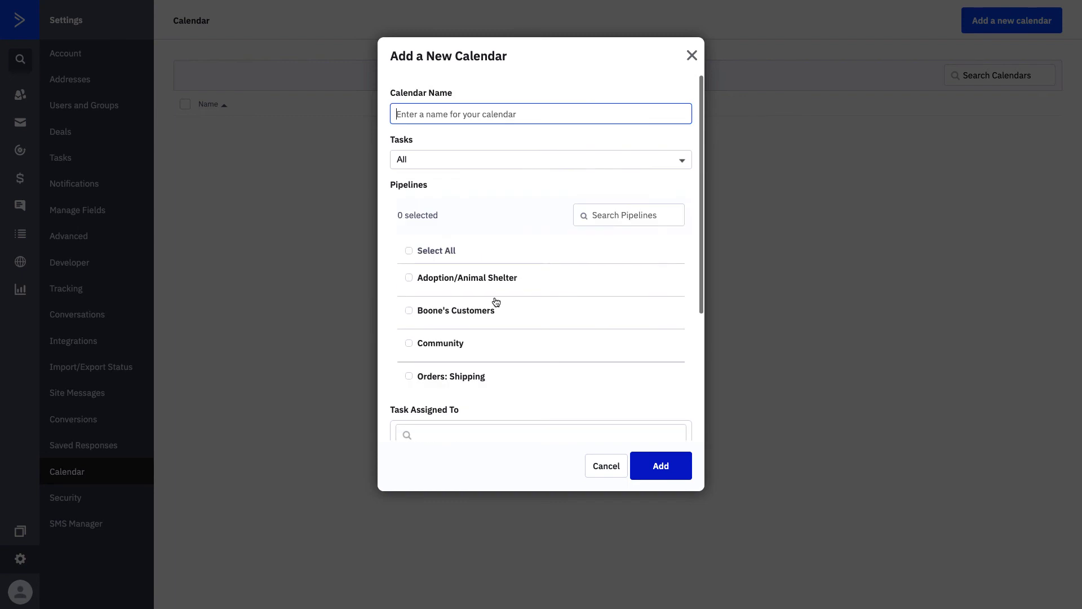
click(493, 119)
text(Ta)
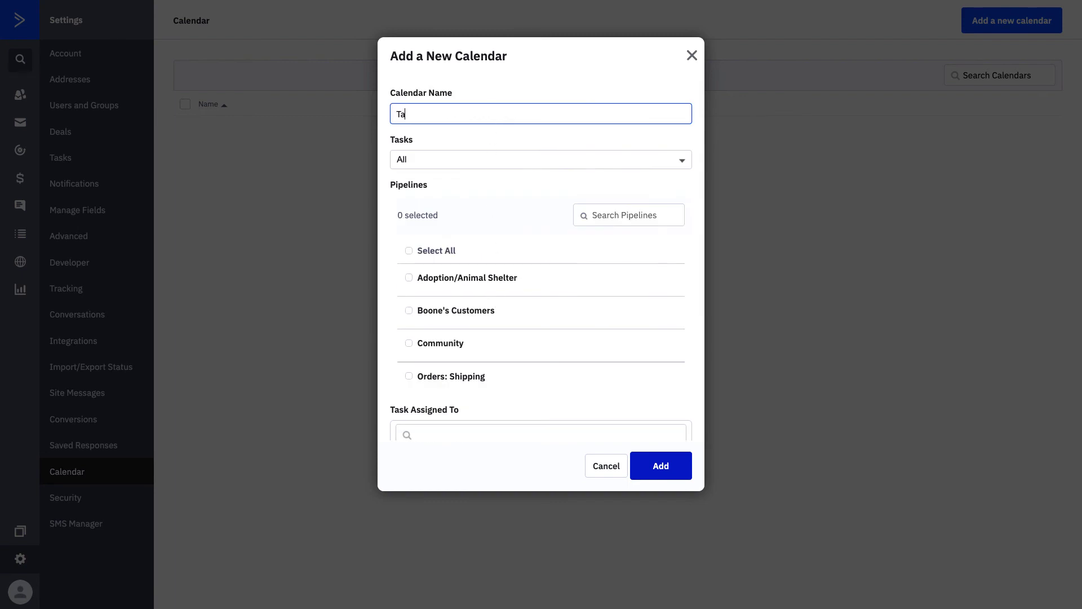
text(bintha's Calendar)
scroll(508, 181, down, 4)
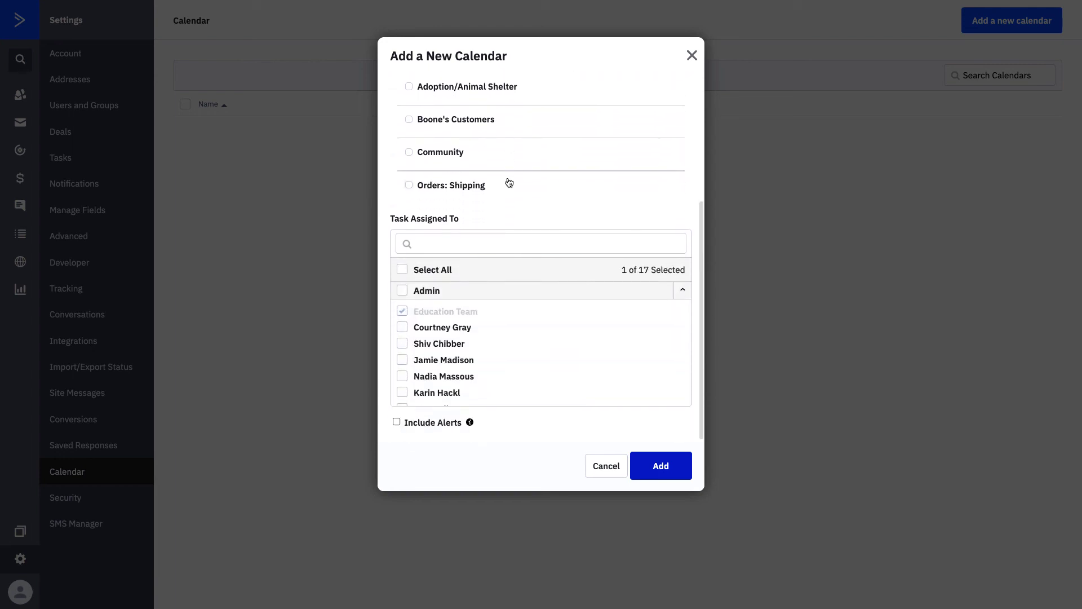
click(673, 468)
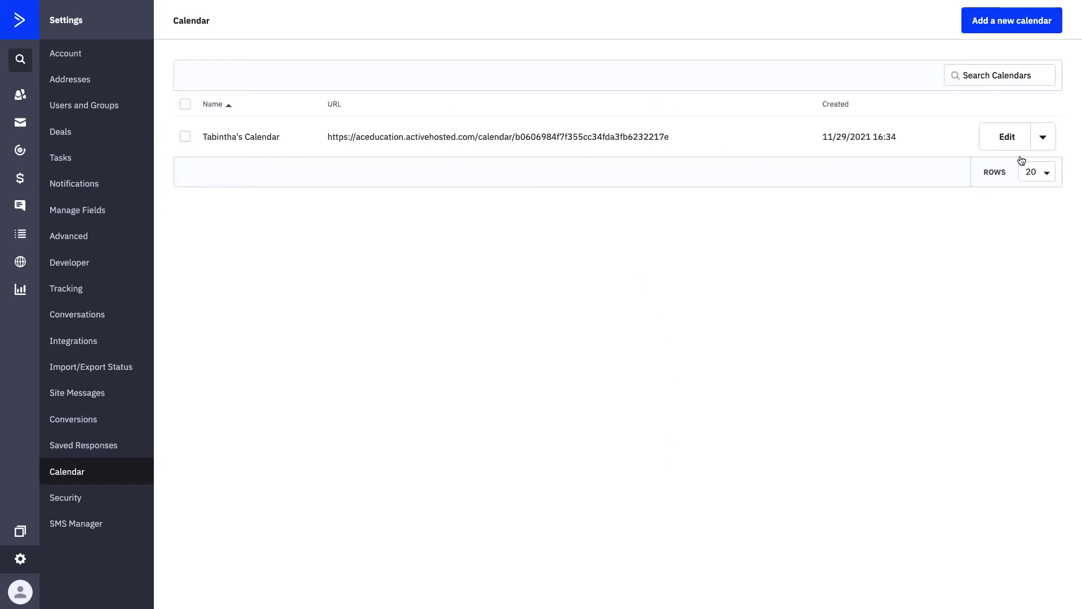
Step: Select the new calendar's full feed URL and copy it
click(1043, 142)
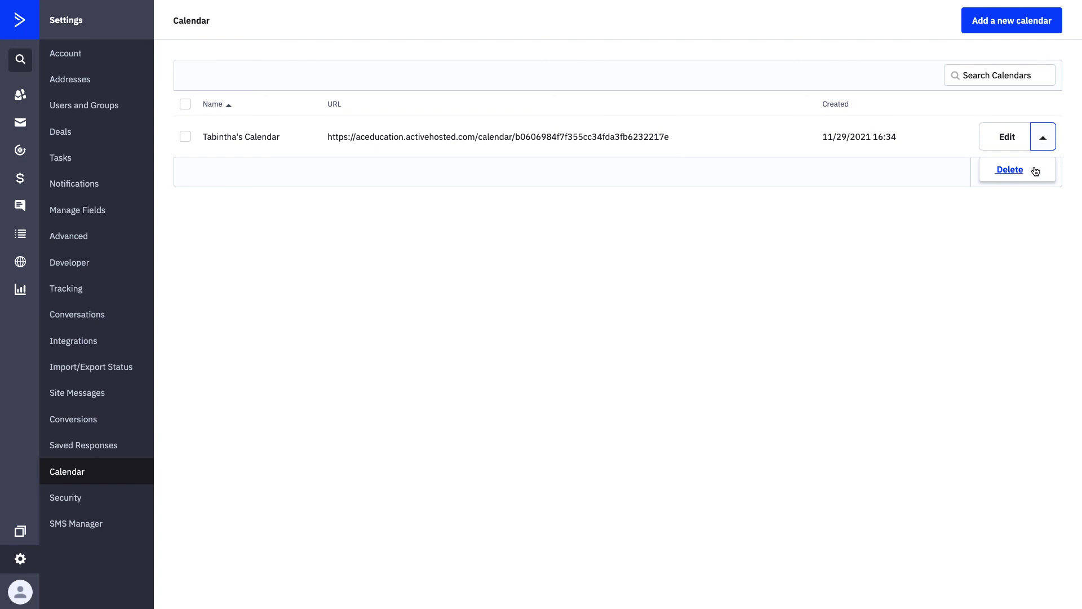
drag(674, 137, 327, 137)
key(ctrl+c)
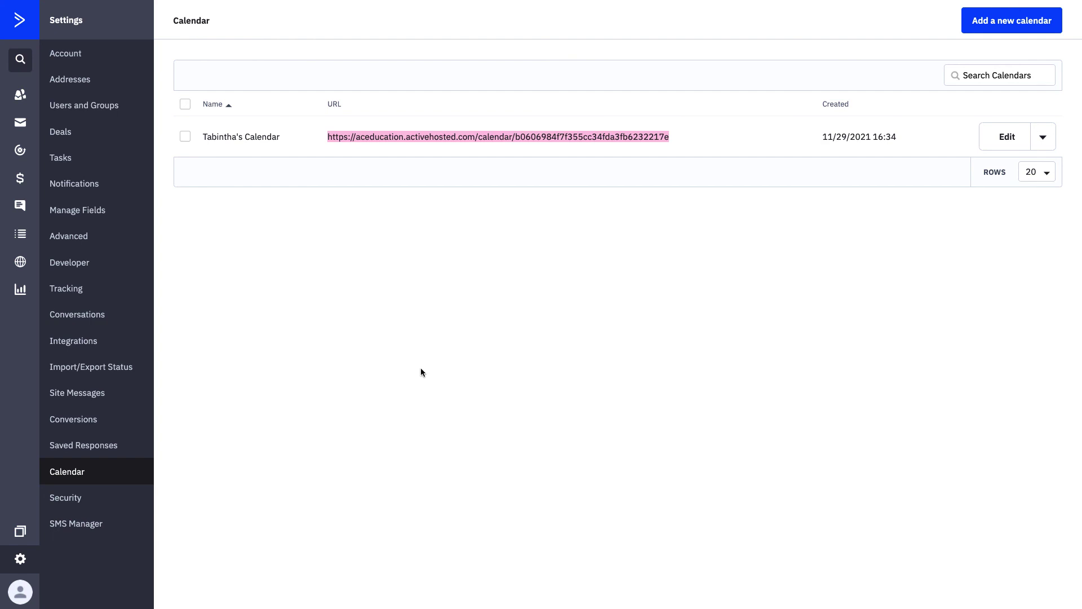
Step: View the Security settings: multi-factor authentication and session timeout off, 24-hour timeout
click(94, 498)
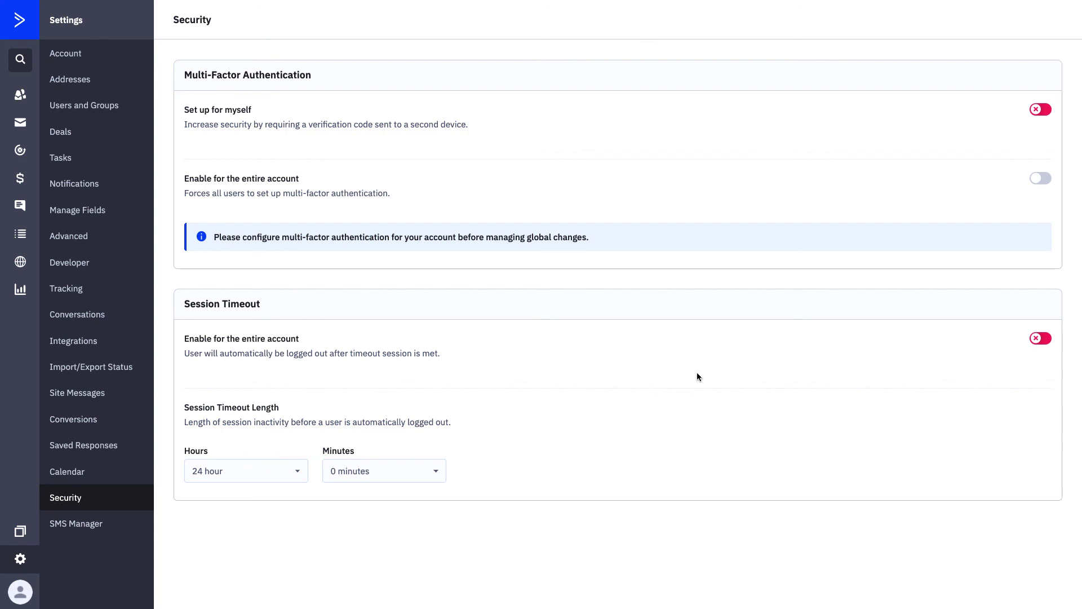
Step: Begin SMS Manager registration for sending SMS to United States recipients
click(117, 529)
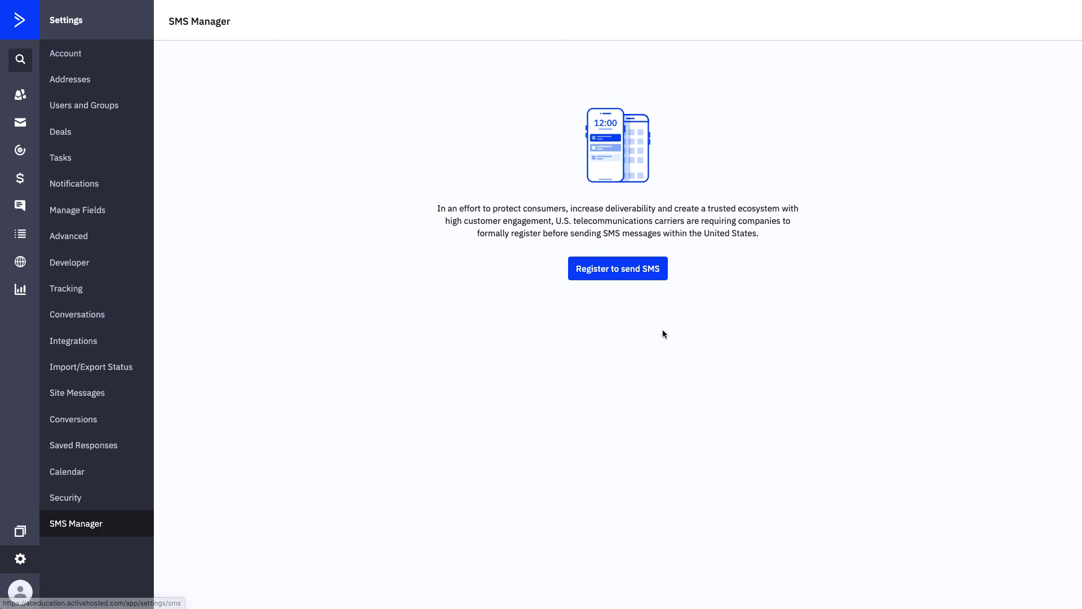
click(618, 269)
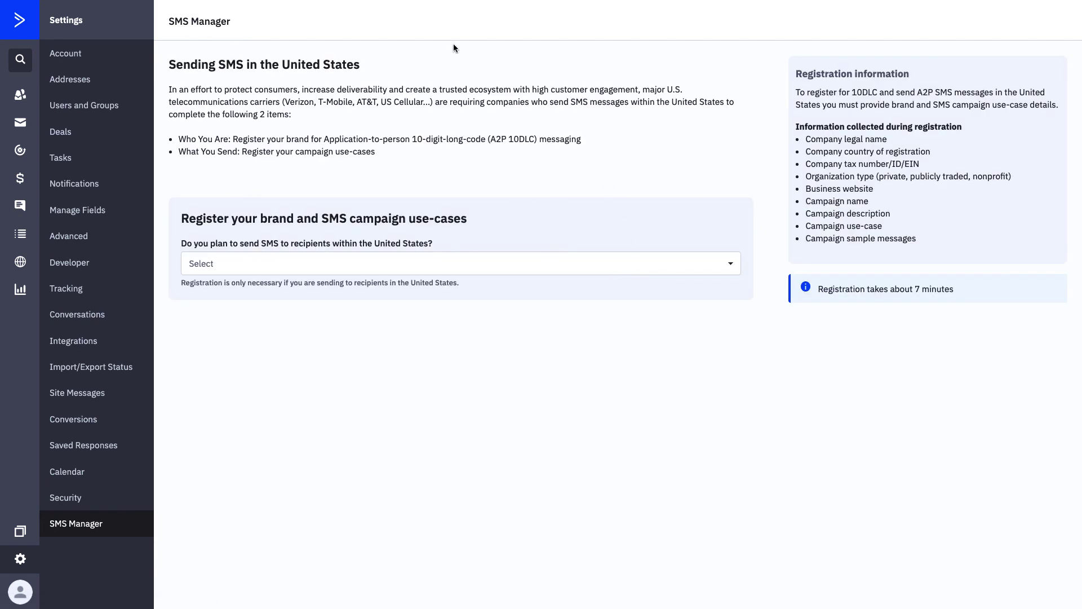